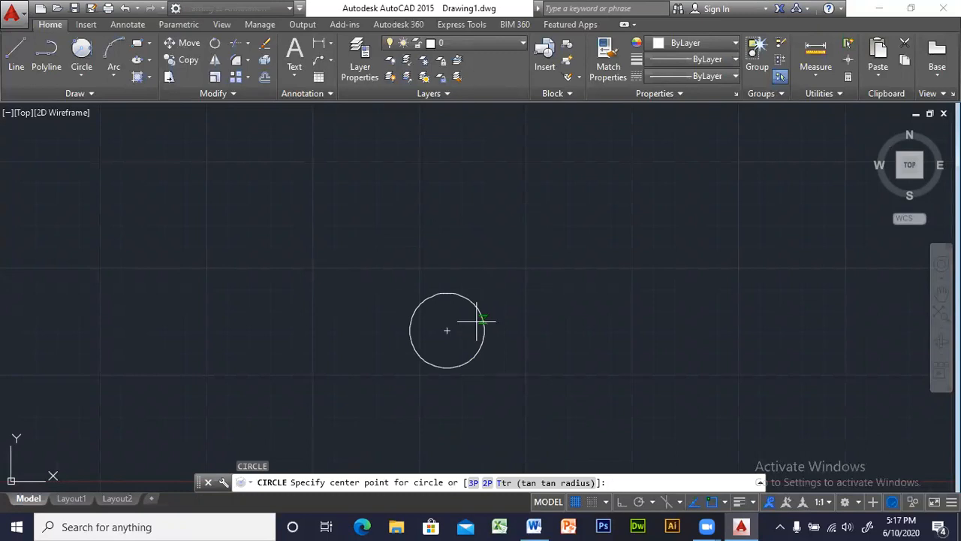
# Draw a 22-diameter circle concentric with the existing circle
pyautogui.click(447, 330)
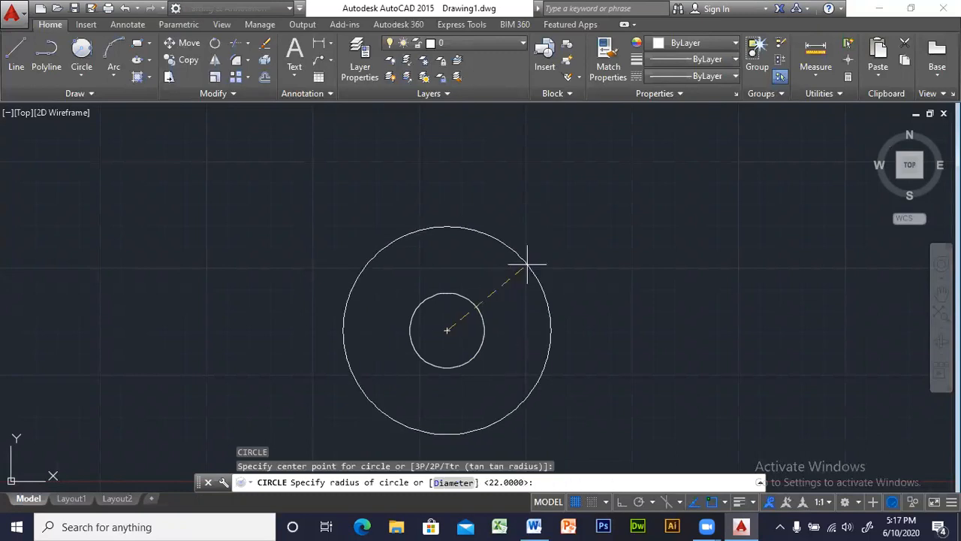
pyautogui.write('d')
pyautogui.press('Return')
pyautogui.write('22')
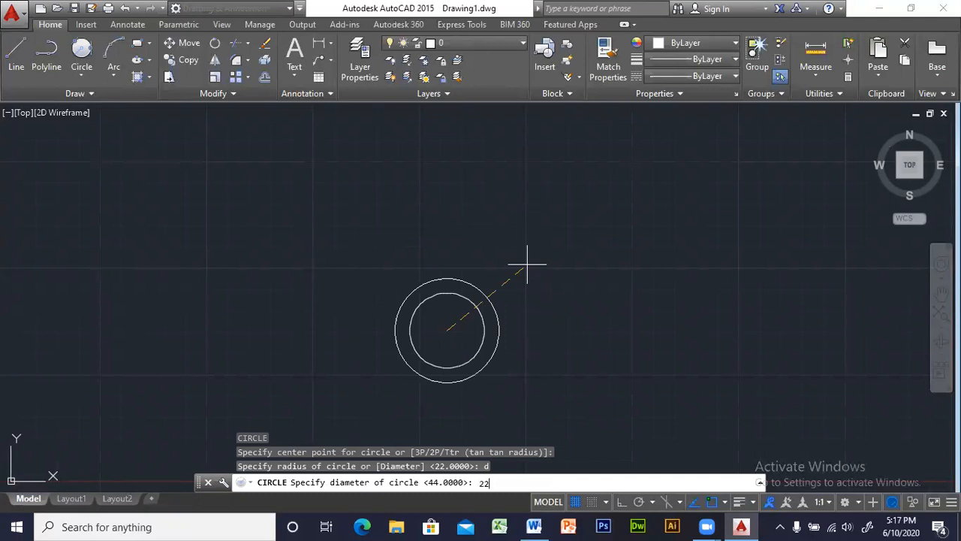
pyautogui.press('Return')
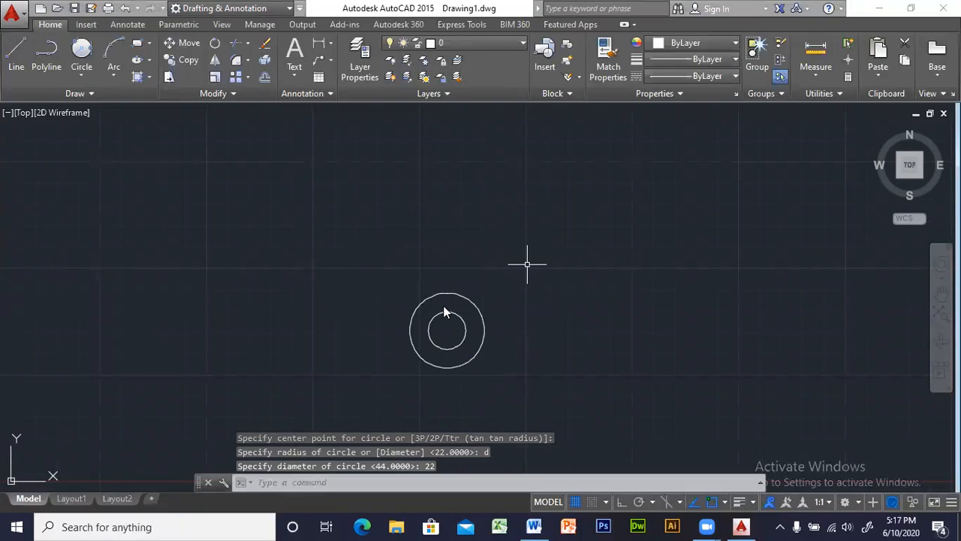
# Check the reference drawing in Word, and in AutoCAD draw a 70-unit horizontal line rightward from the circles' common centre with Ortho on
pyautogui.hotkey('alt', 'Tab')
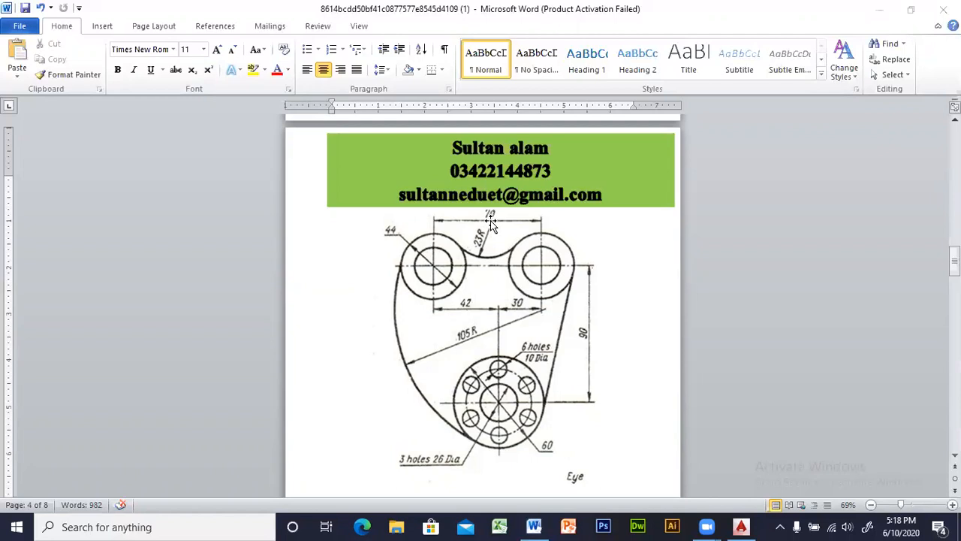
pyautogui.hotkey('alt', 'Tab')
pyautogui.hotkey('alt', 'Tab')
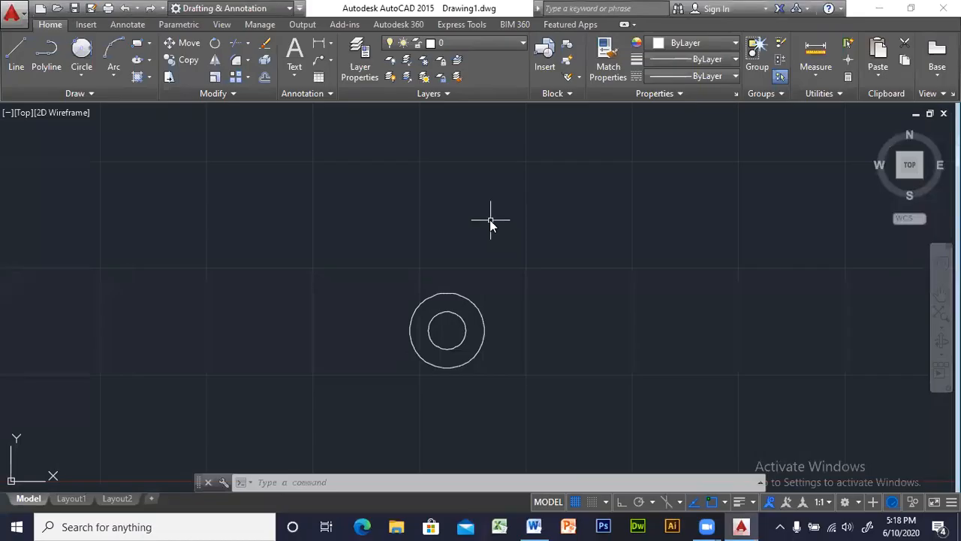
pyautogui.press('Escape')
pyautogui.press('Escape')
pyautogui.write('l')
pyautogui.press('Return')
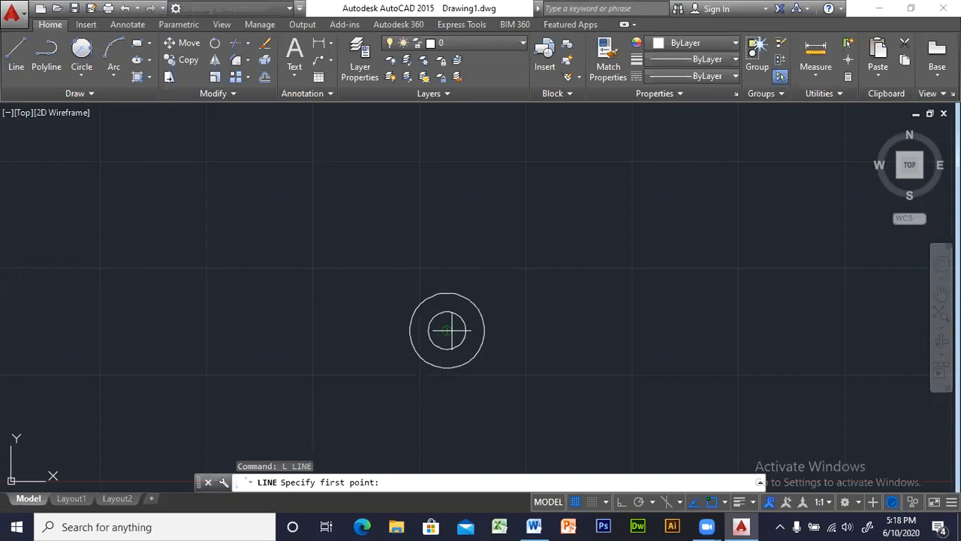
pyautogui.click(447, 330)
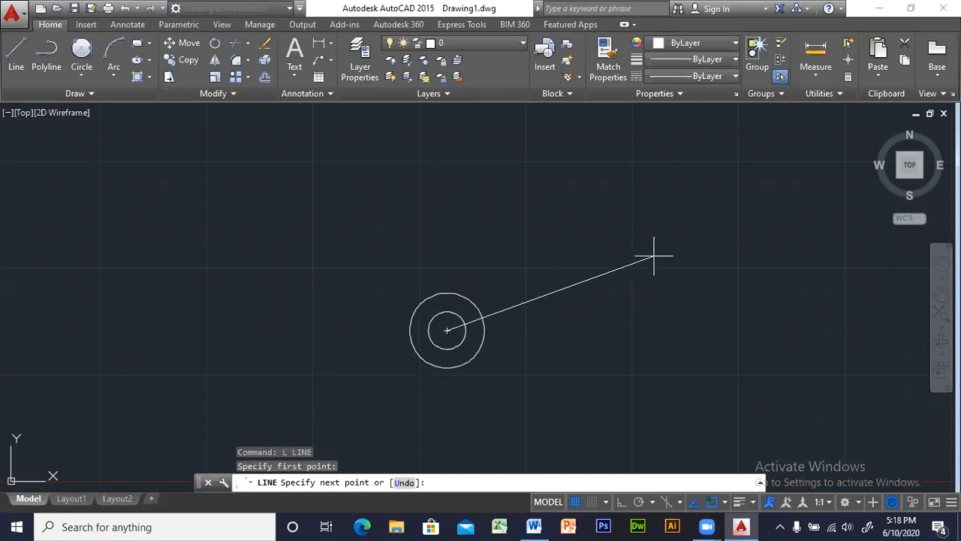
pyautogui.press('F8')
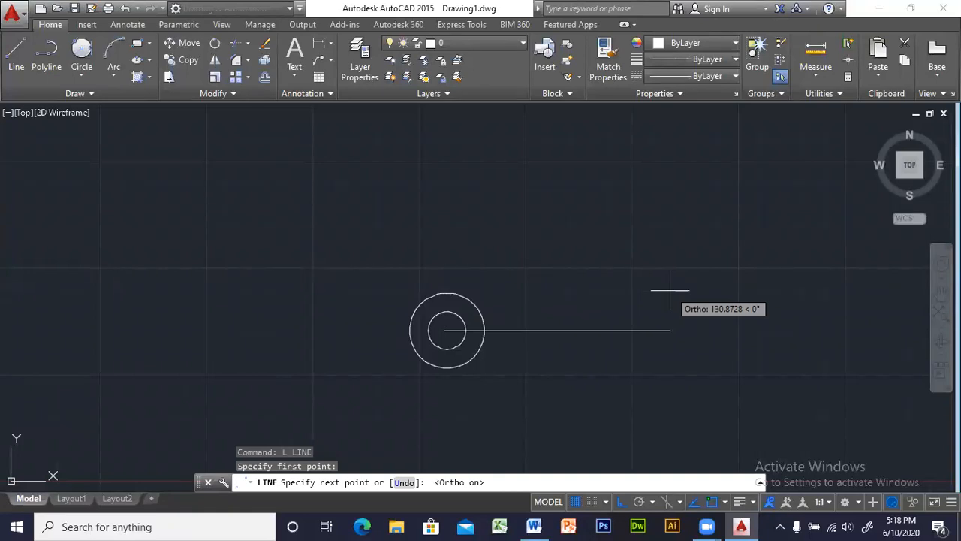
pyautogui.write('70')
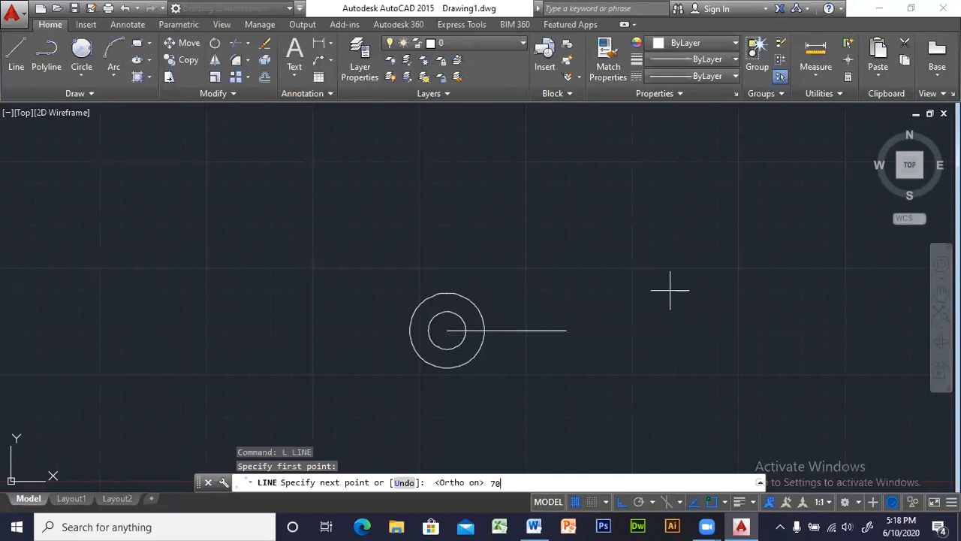
pyautogui.press('Return')
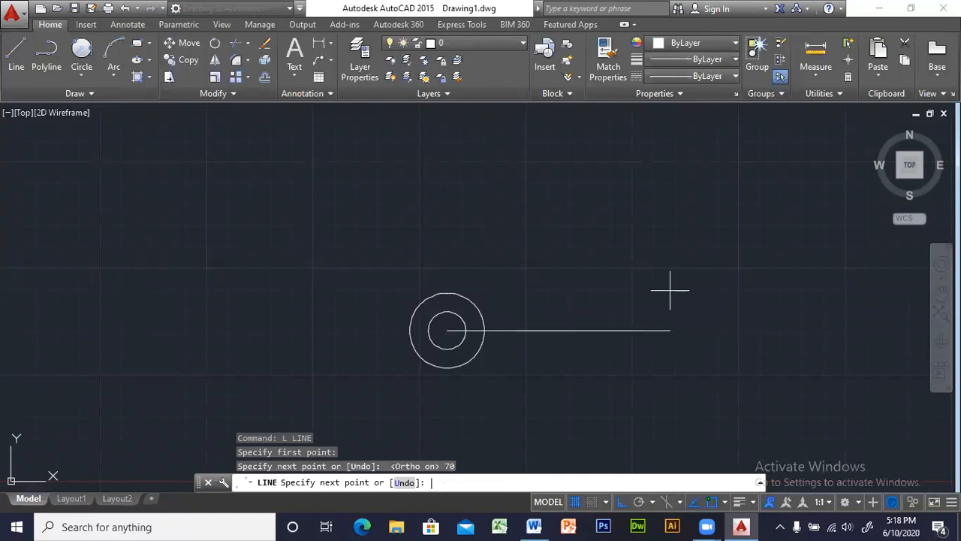
pyautogui.press('Escape')
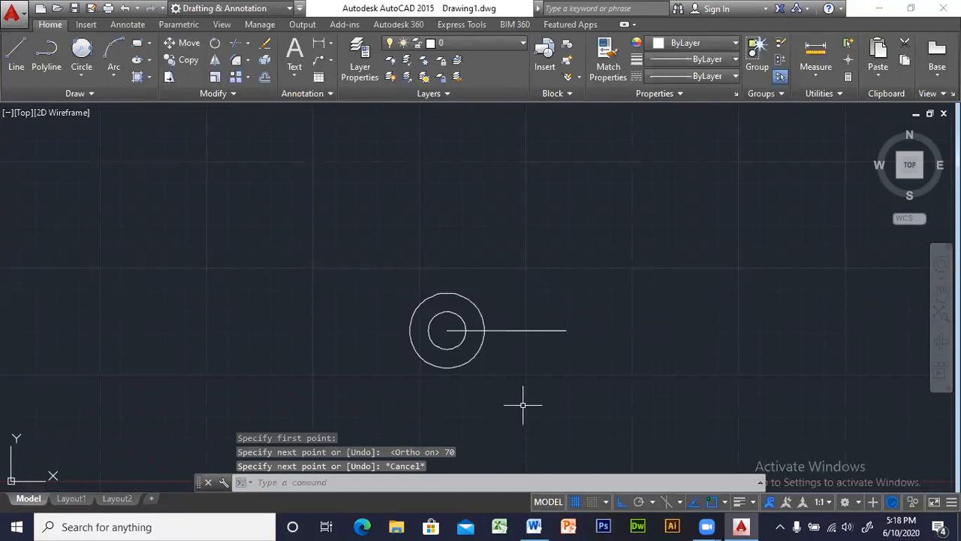
pyautogui.press('Escape')
pyautogui.press('Escape')
pyautogui.press('Escape')
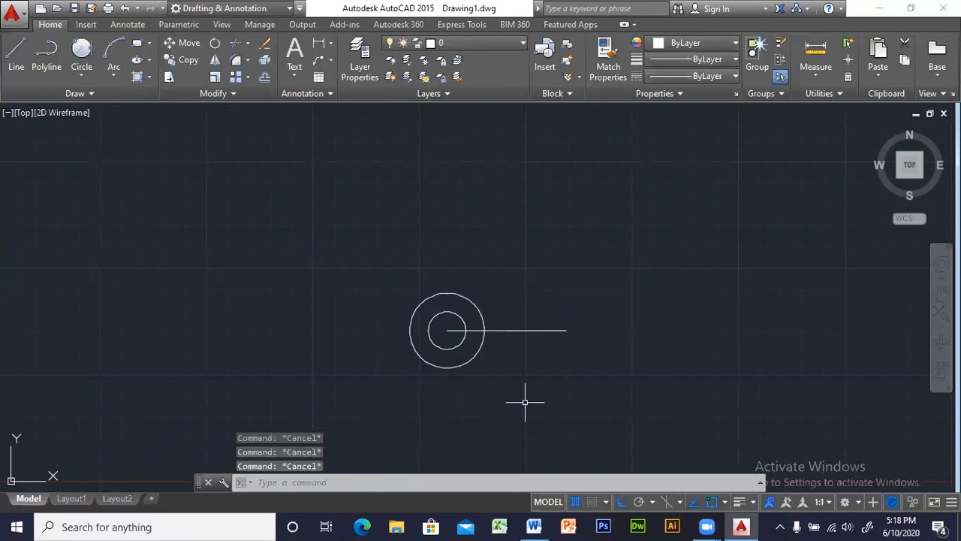
# Draw a 22-diameter circle centred on the right end of the 70-unit line
pyautogui.write('c')
pyautogui.press('Return')
pyautogui.click(566, 329)
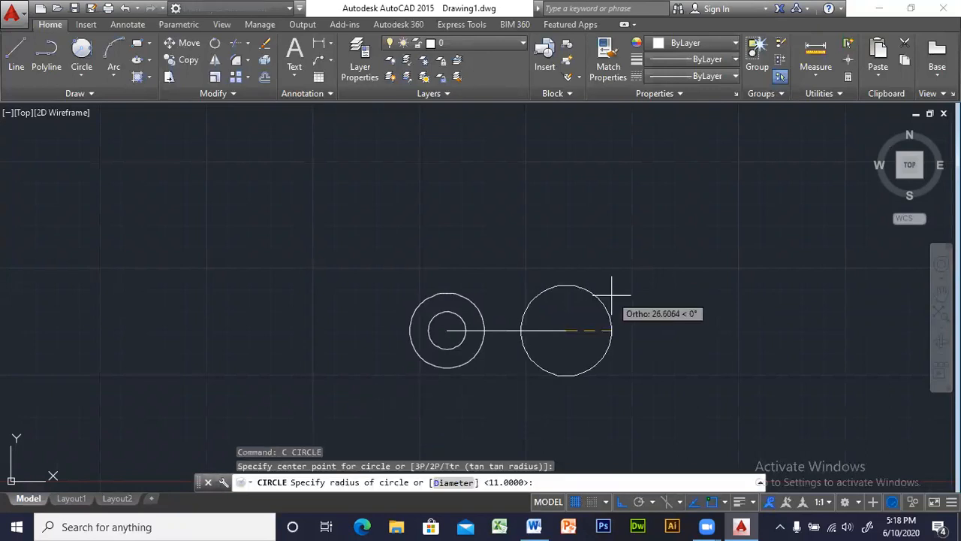
pyautogui.write('d')
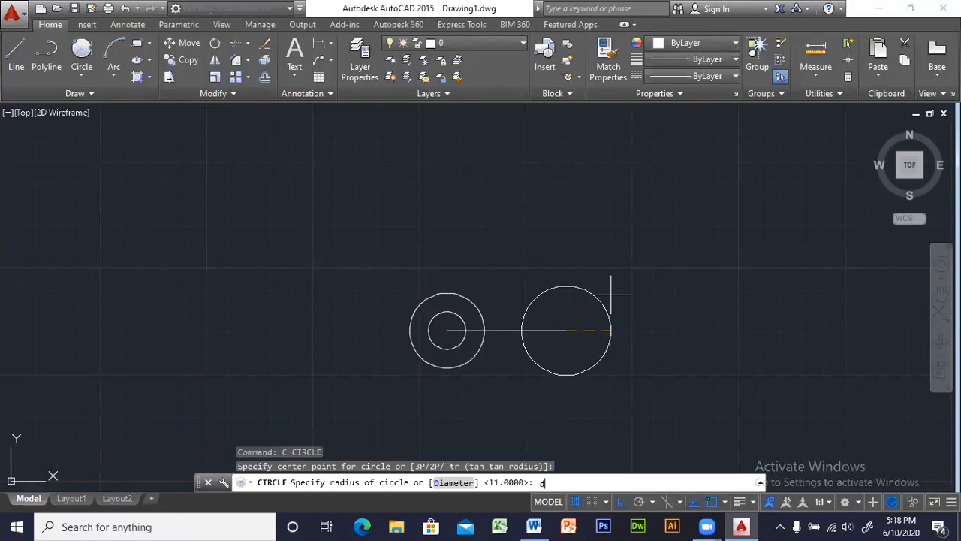
pyautogui.press('Return')
pyautogui.write('22')
pyautogui.press('Return')
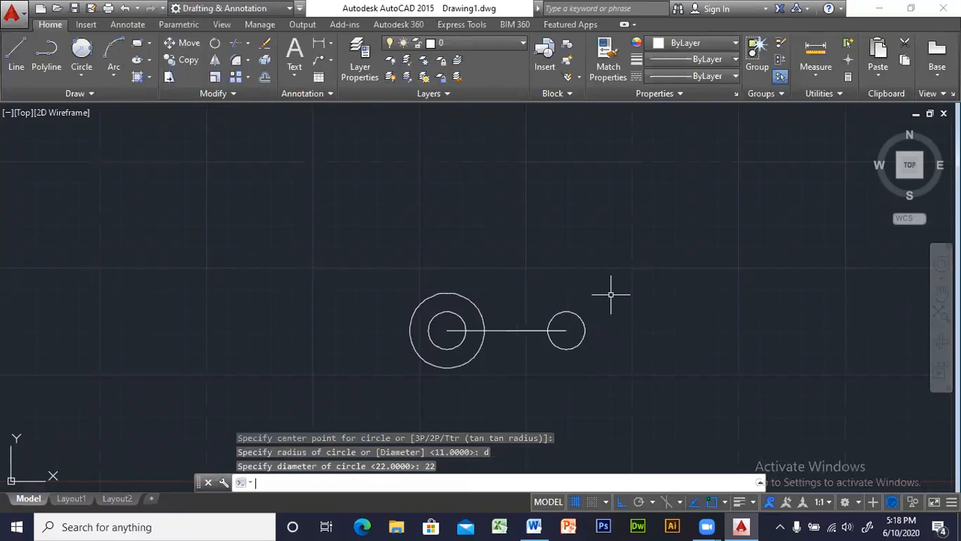
pyautogui.press('Escape')
pyautogui.press('Escape')
# Draw a 44-diameter circle concentric with the small circle at the line's right end
pyautogui.write('c')
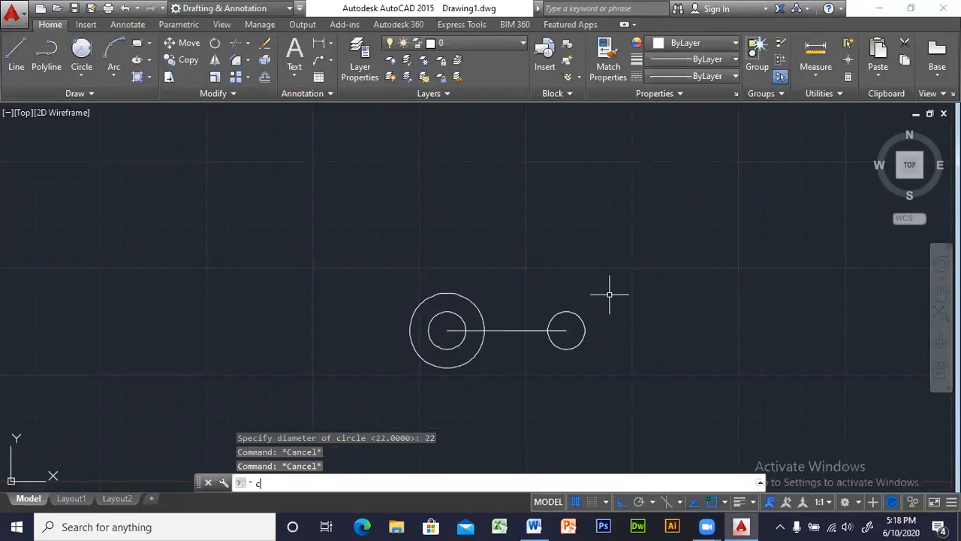
pyautogui.press('Return')
pyautogui.click(567, 330)
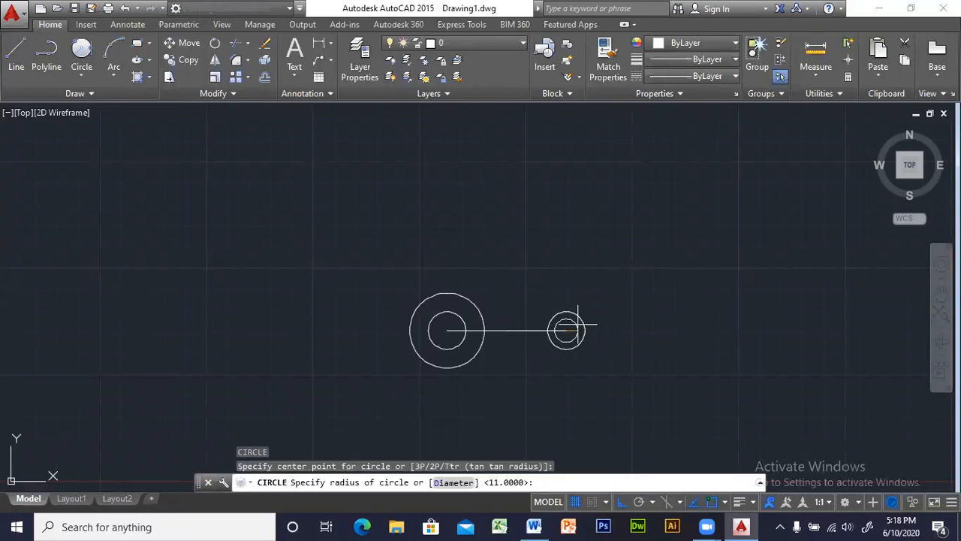
pyautogui.write('d')
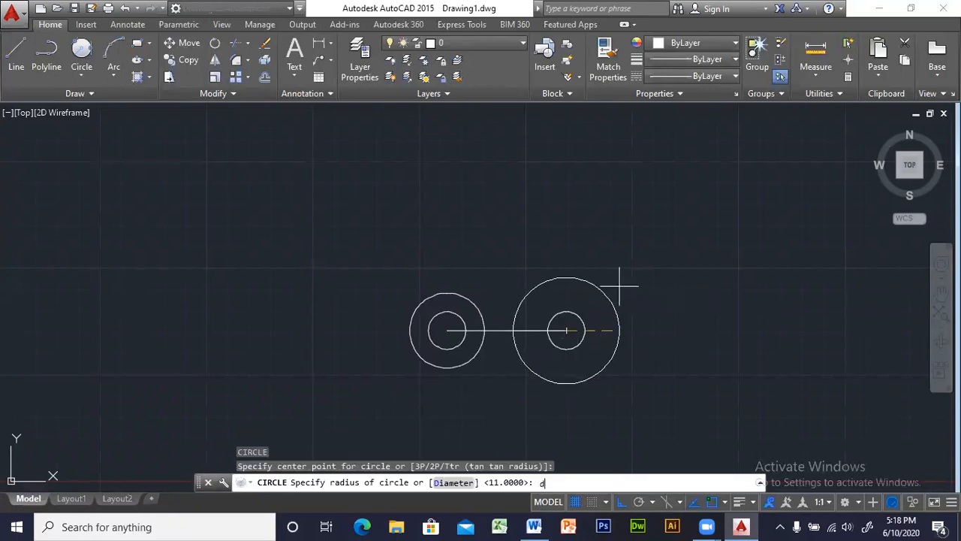
pyautogui.press('Return')
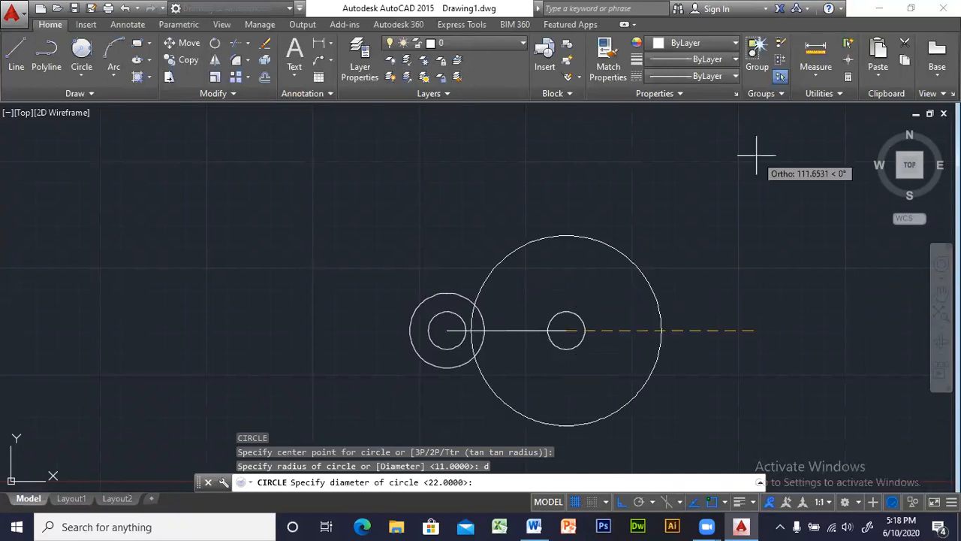
pyautogui.write('44')
pyautogui.press('Return')
pyautogui.press('Escape')
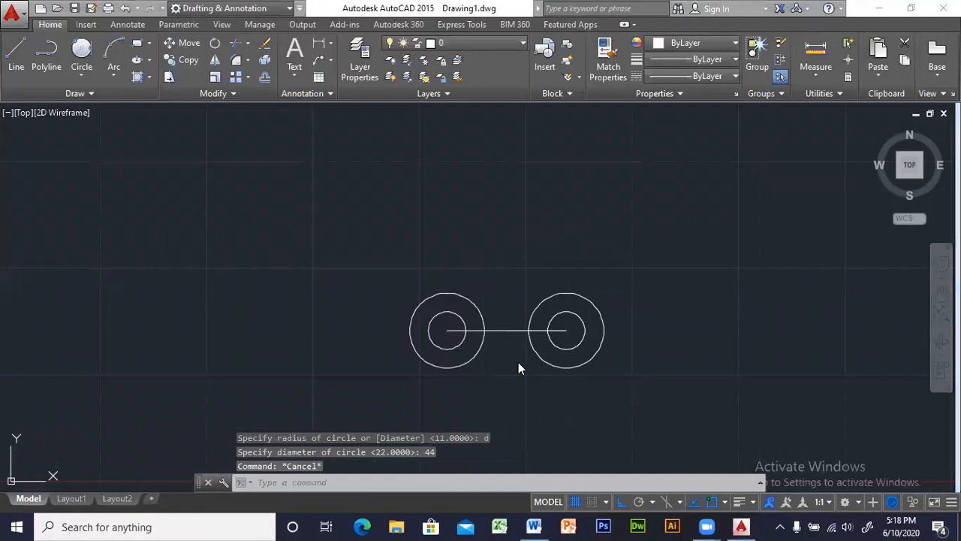
# Check the Word reference, and in AutoCAD draw connected lines from the right circles' centre, 90 units down and 30 units left
pyautogui.hotkey('alt', 'Tab')
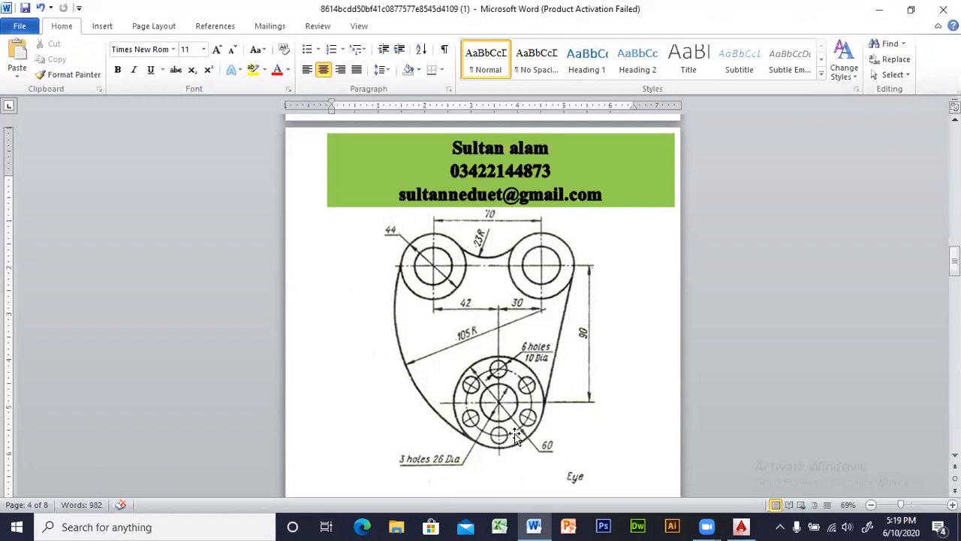
pyautogui.hotkey('alt', 'Tab')
pyautogui.hotkey('alt', 'Tab')
pyautogui.press('Escape')
pyautogui.press('Escape')
pyautogui.press('Escape')
pyautogui.write('l')
pyautogui.press('Return')
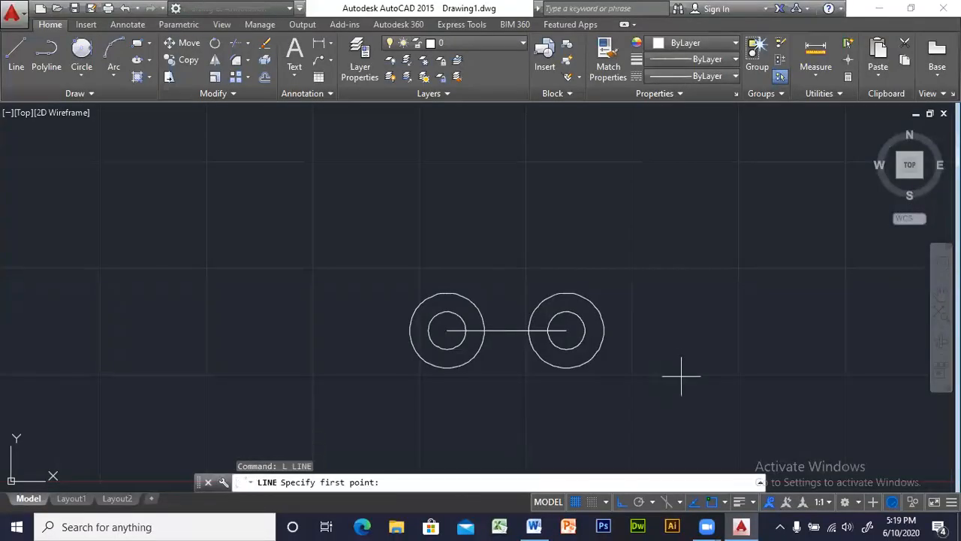
pyautogui.moveTo(680, 362); pyautogui.dragTo(684, 222, button='middle')
pyautogui.click(569, 191)
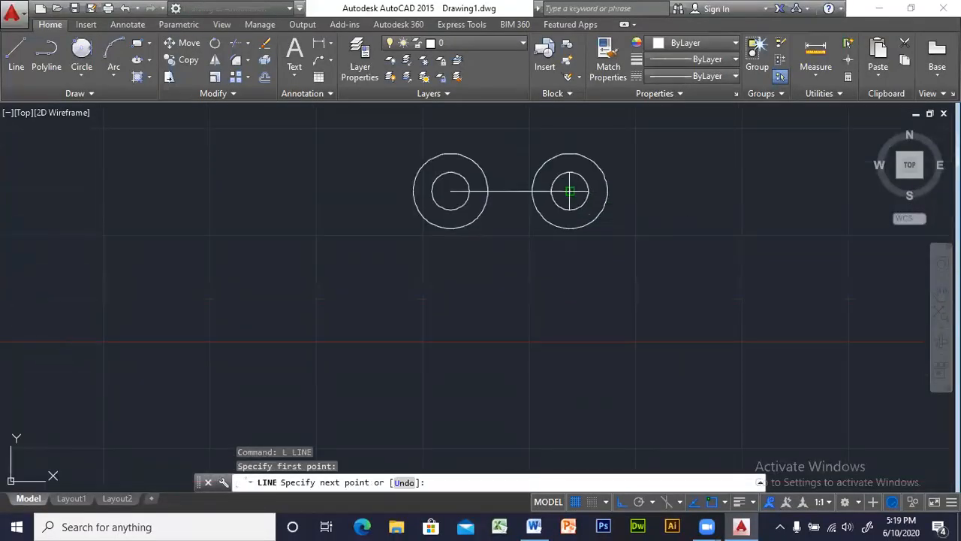
pyautogui.write('90')
pyautogui.press('Return')
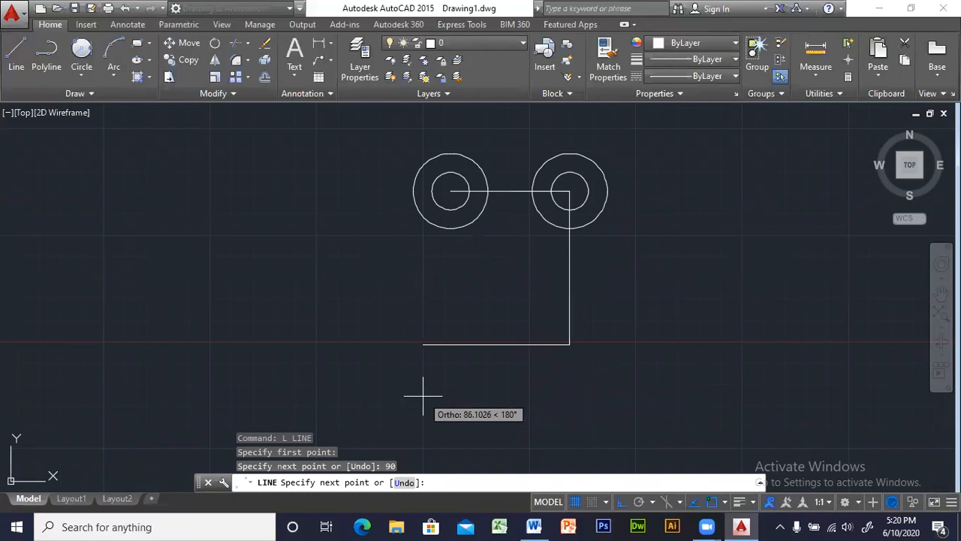
pyautogui.write('30')
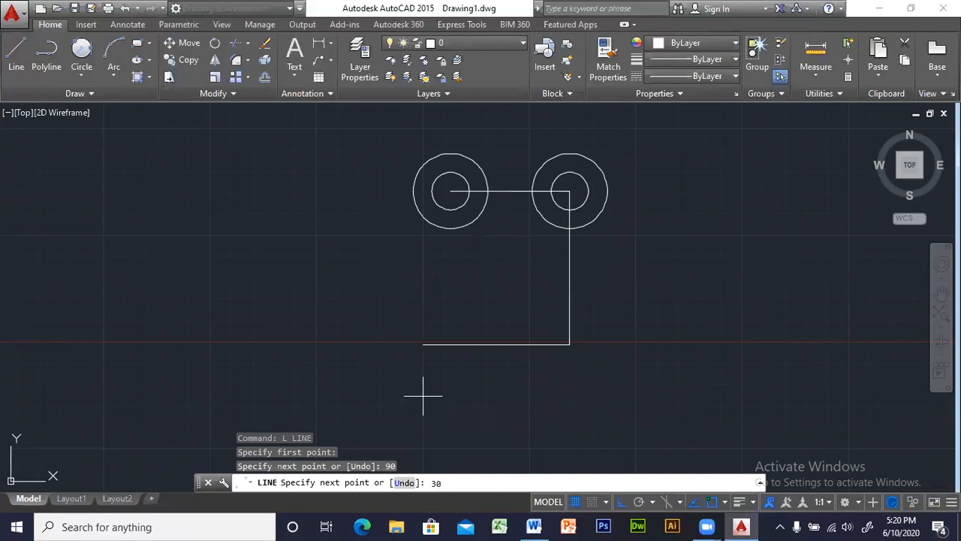
pyautogui.press('Return')
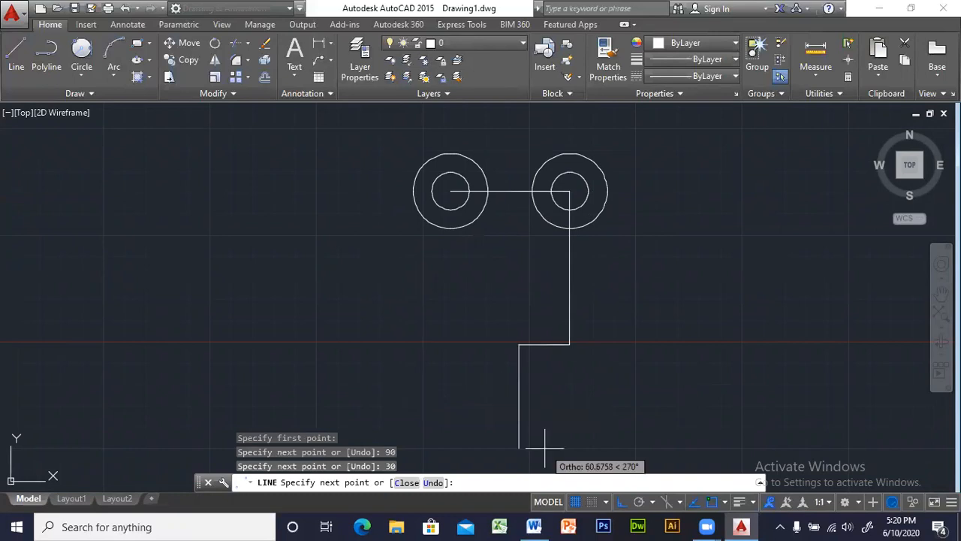
pyautogui.press('Escape')
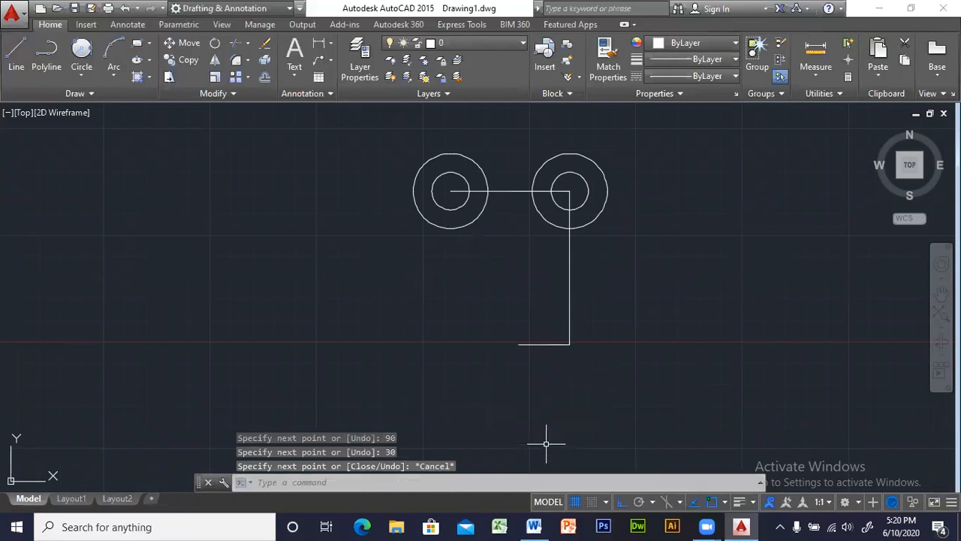
# Check the reference in Word, and in AutoCAD draw a 60-diameter circle centred on the left end of the 30-unit line
pyautogui.hotkey('alt', 'Tab')
pyautogui.press('Tab')
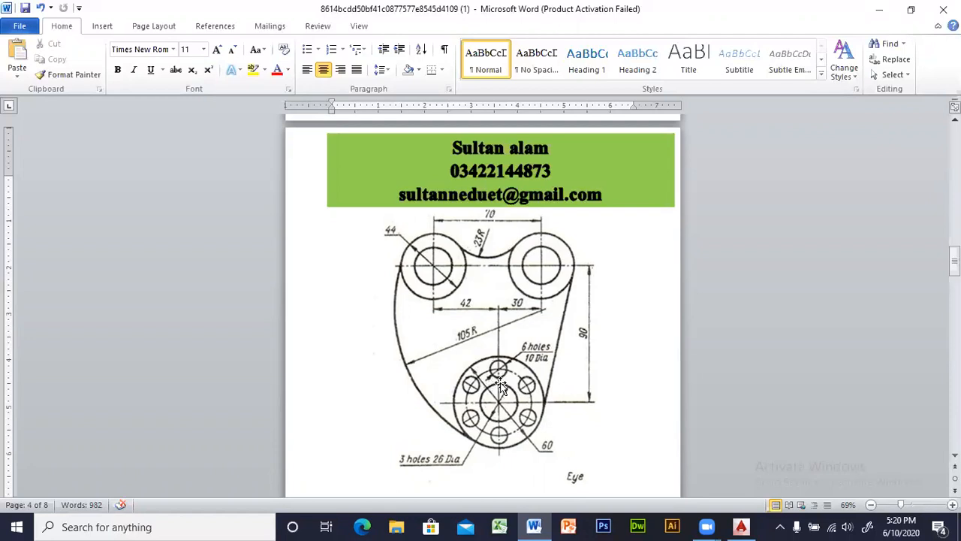
pyautogui.hotkey('alt', 'Tab')
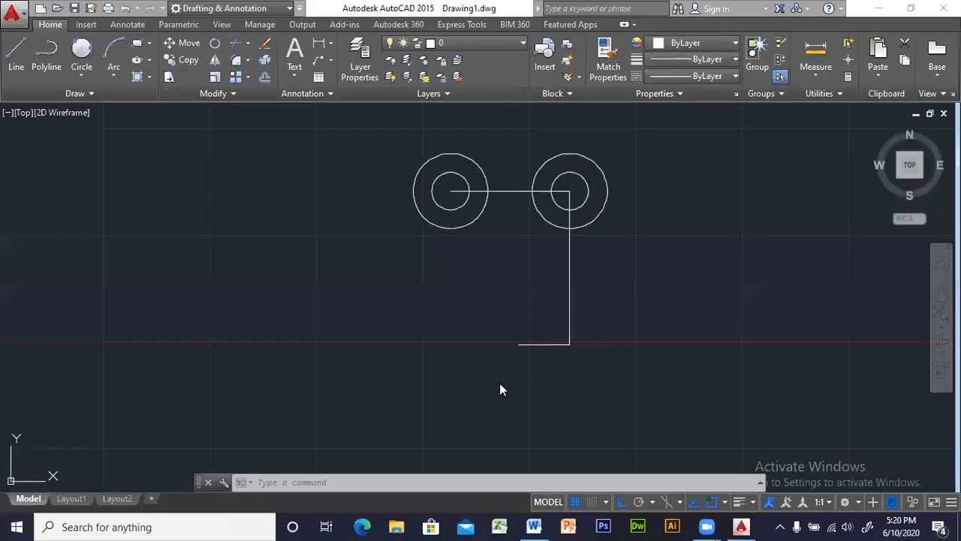
pyautogui.write('c')
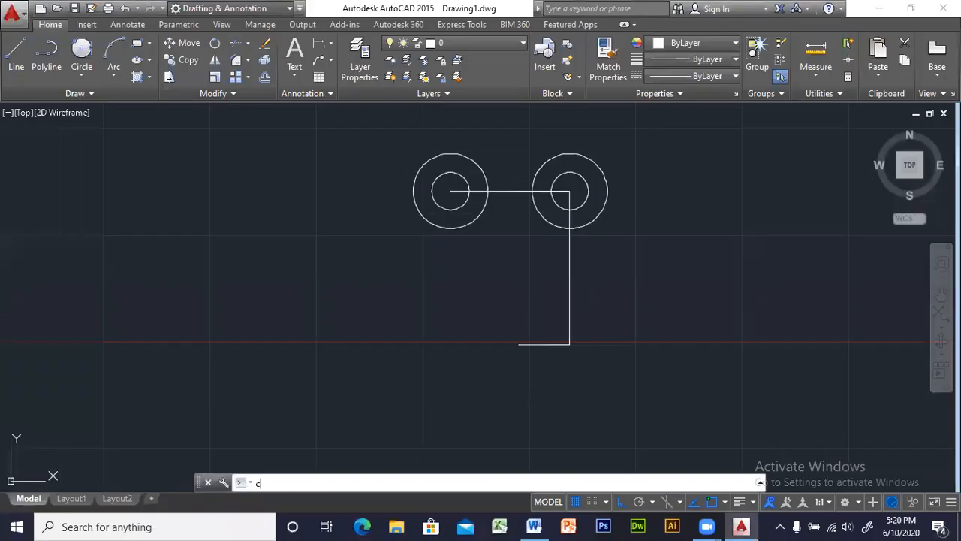
pyautogui.press('Return')
pyautogui.click(519, 344)
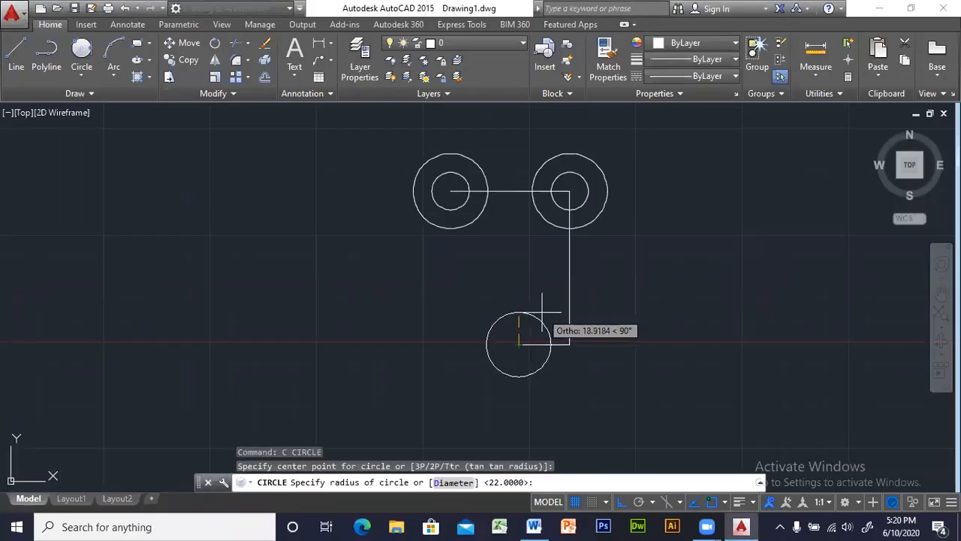
pyautogui.write('d')
pyautogui.press('Return')
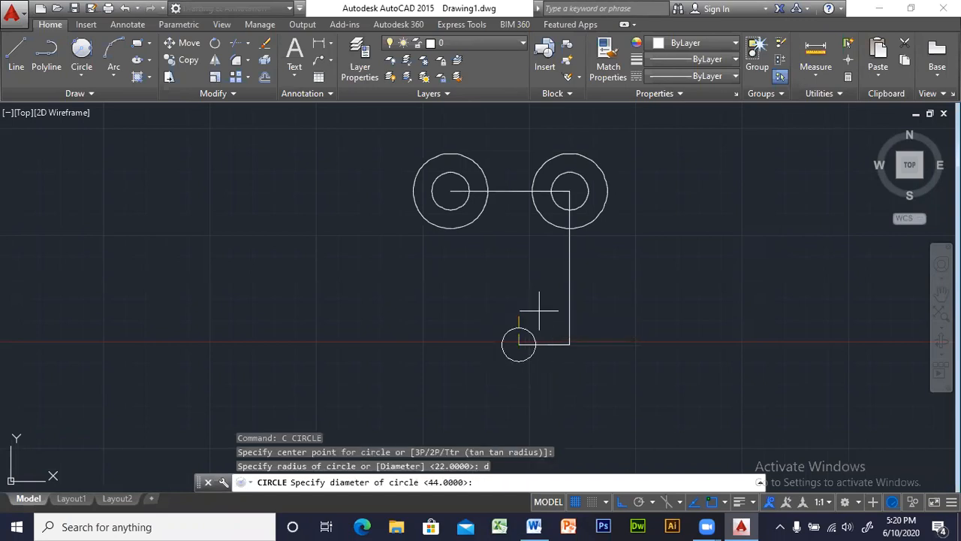
pyautogui.write('60')
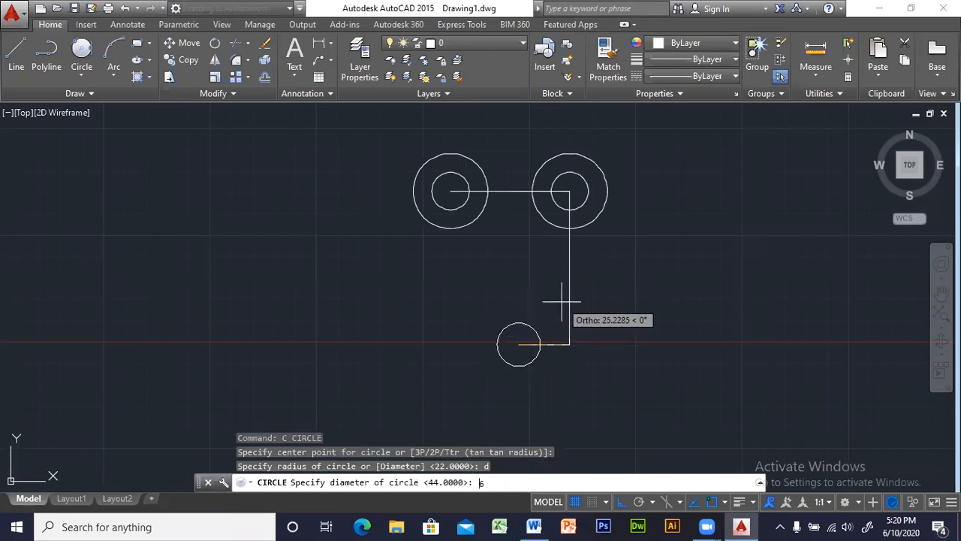
pyautogui.press('Return')
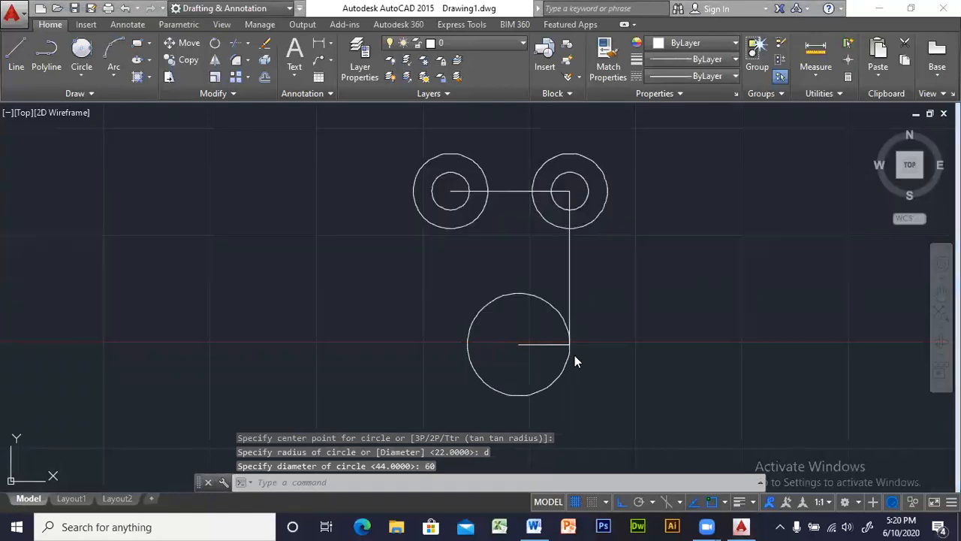
# Check the reference in Word, and in AutoCAD draw a 26-diameter circle concentric with the 60-diameter circle
pyautogui.hotkey('alt', 'Tab')
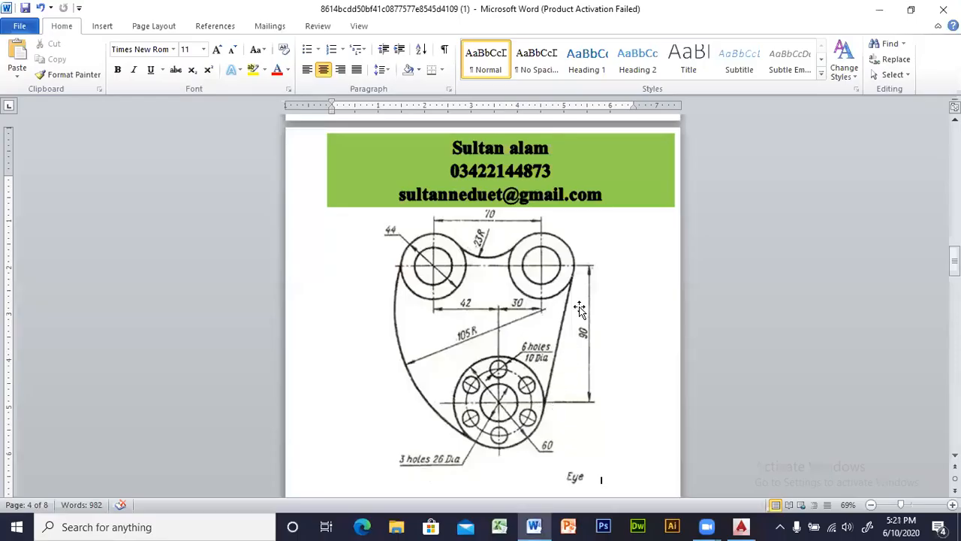
pyautogui.hotkey('alt', 'Tab')
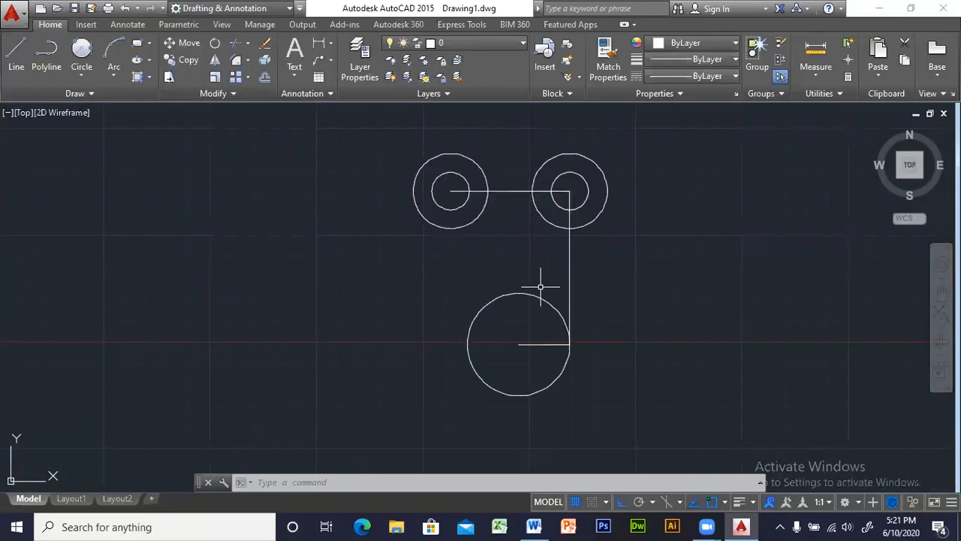
pyautogui.press('Escape')
pyautogui.press('Escape')
pyautogui.write('c')
pyautogui.press('Return')
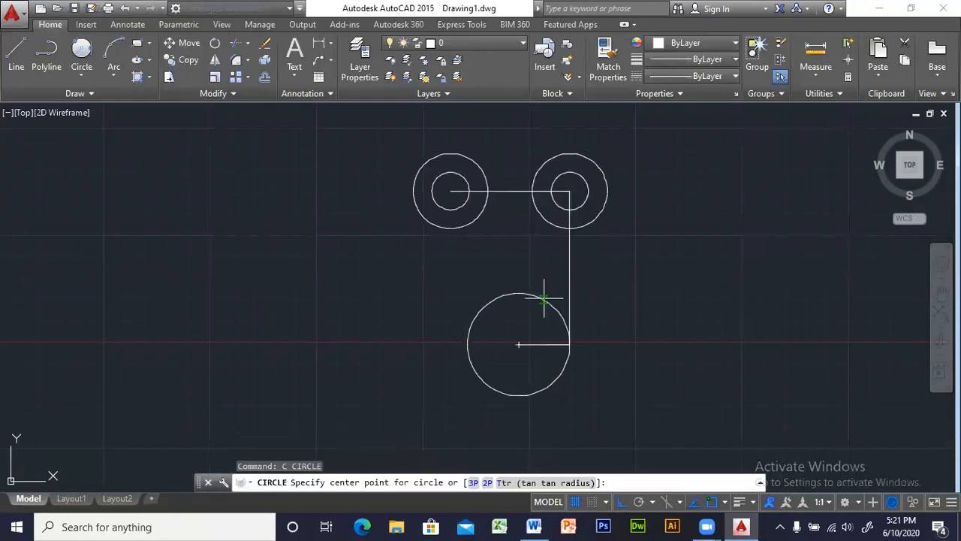
pyautogui.click(518, 344)
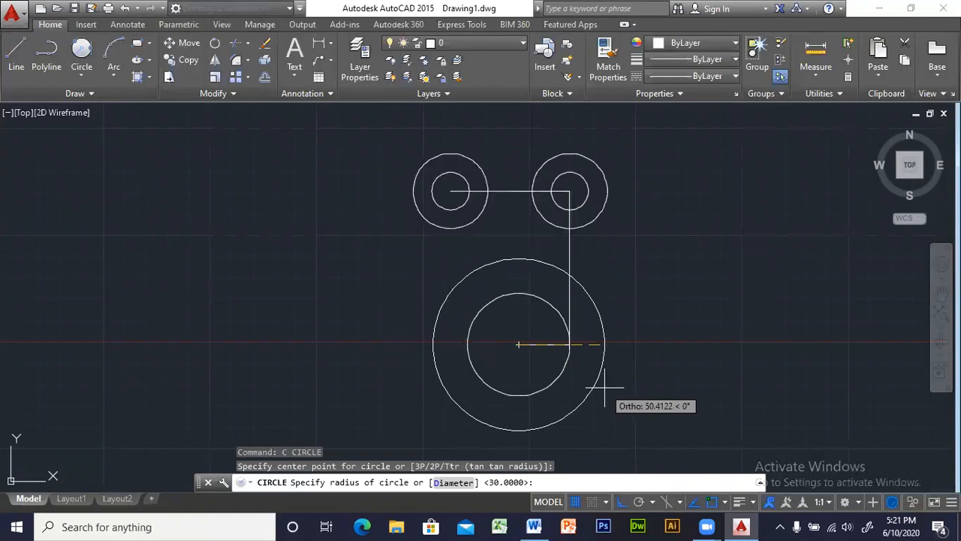
pyautogui.write('d')
pyautogui.press('Return')
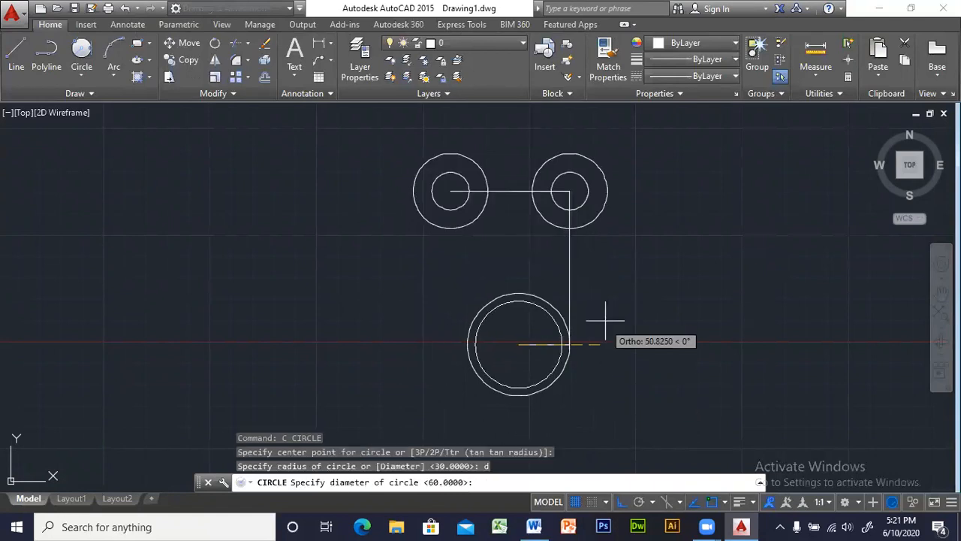
pyautogui.write('26')
pyautogui.press('Return')
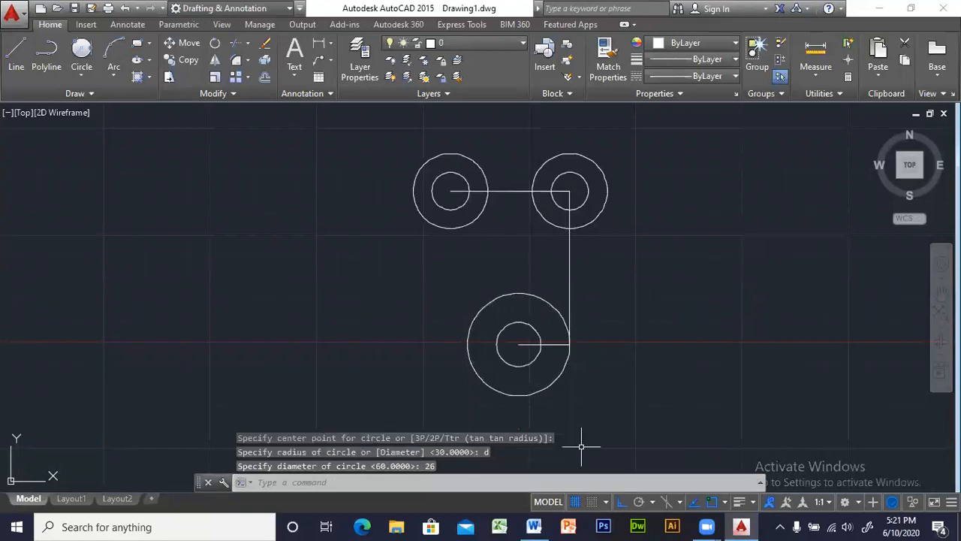
# Check the Word reference again, and in AutoCAD draw a vertical line from the 26-diameter circle's top to the 60-diameter circle's top
pyautogui.hotkey('alt', 'Tab')
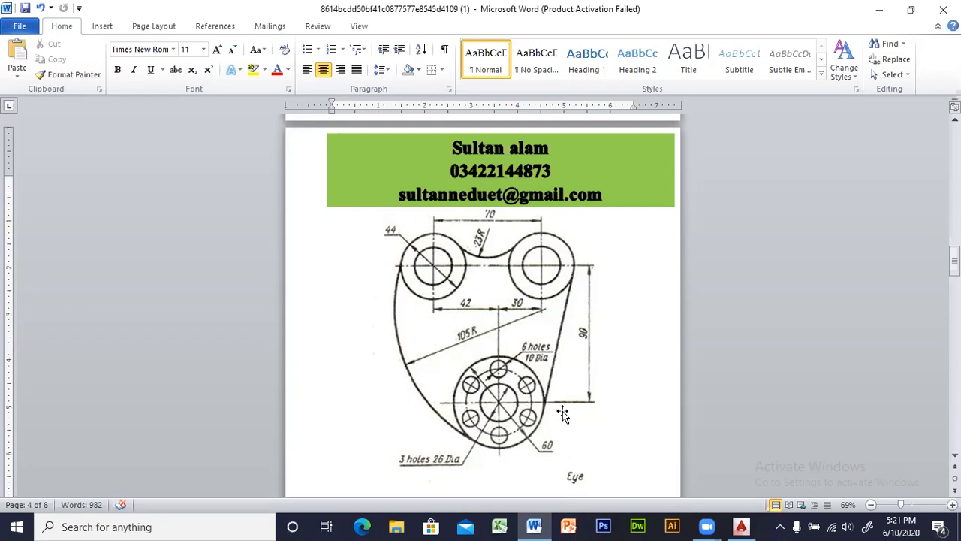
pyautogui.hotkey('alt', 'Tab')
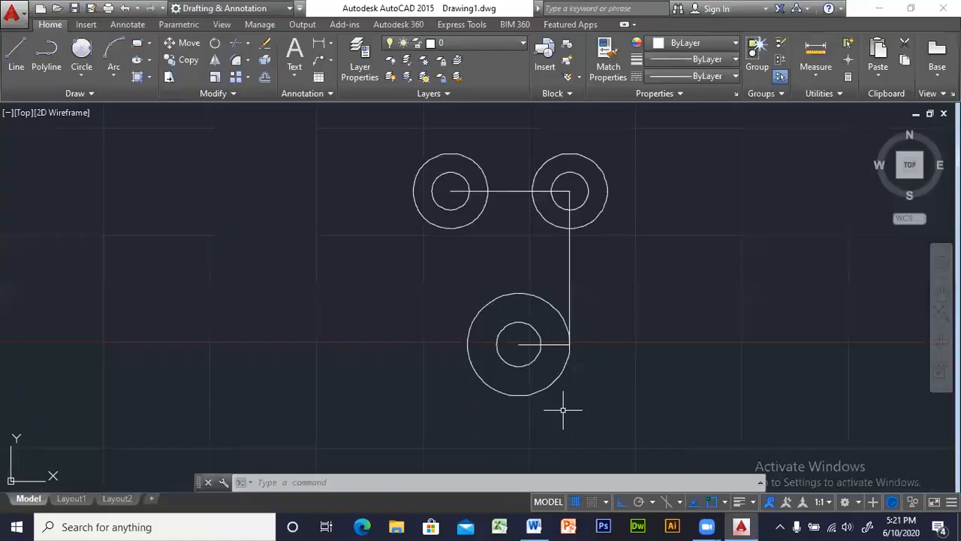
pyautogui.write('l')
pyautogui.press('Return')
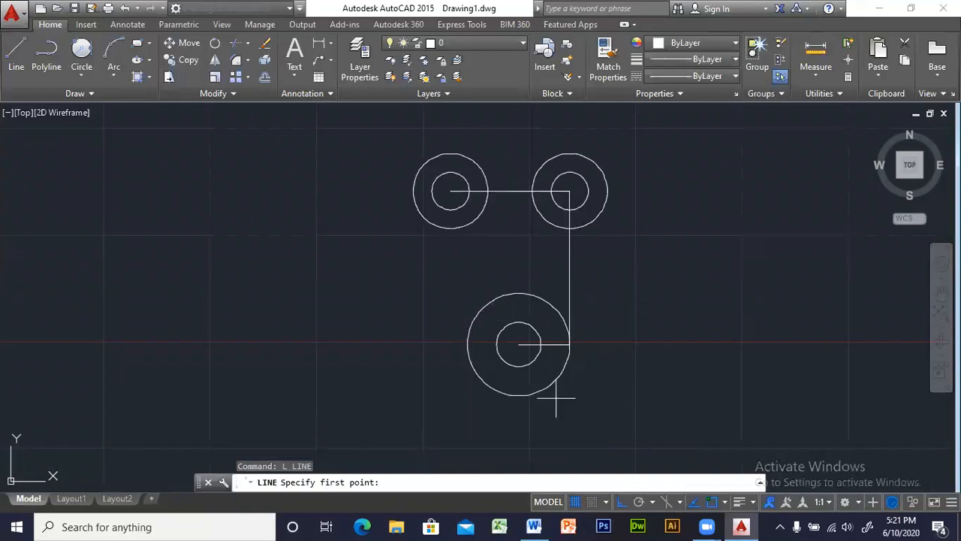
pyautogui.click(518, 323)
pyautogui.click(518, 293)
pyautogui.press('Escape')
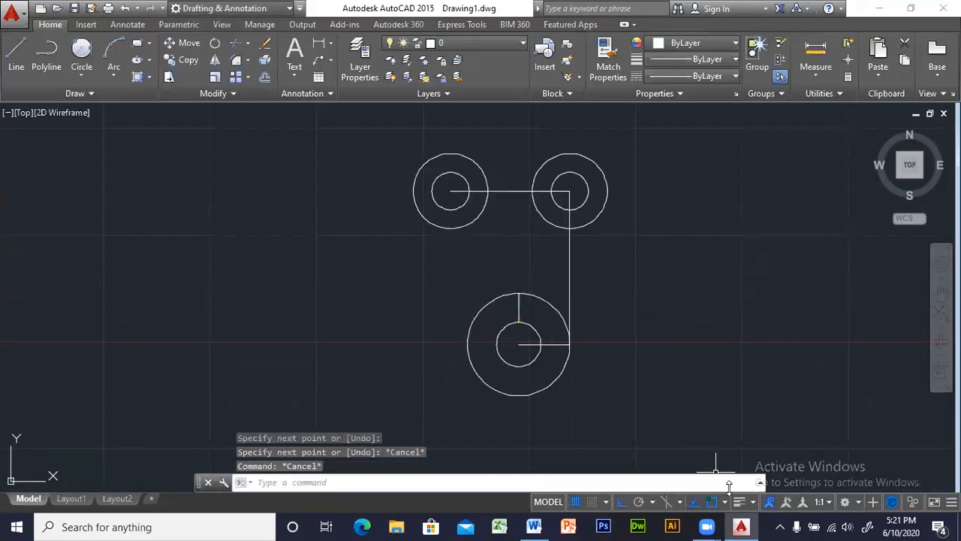
# Try a circle of radius 10 centred on the short vertical line's midpoint, checking the Word reference, and undo it
pyautogui.write('c')
pyautogui.press('Return')
pyautogui.scroll(4, 549, 353)
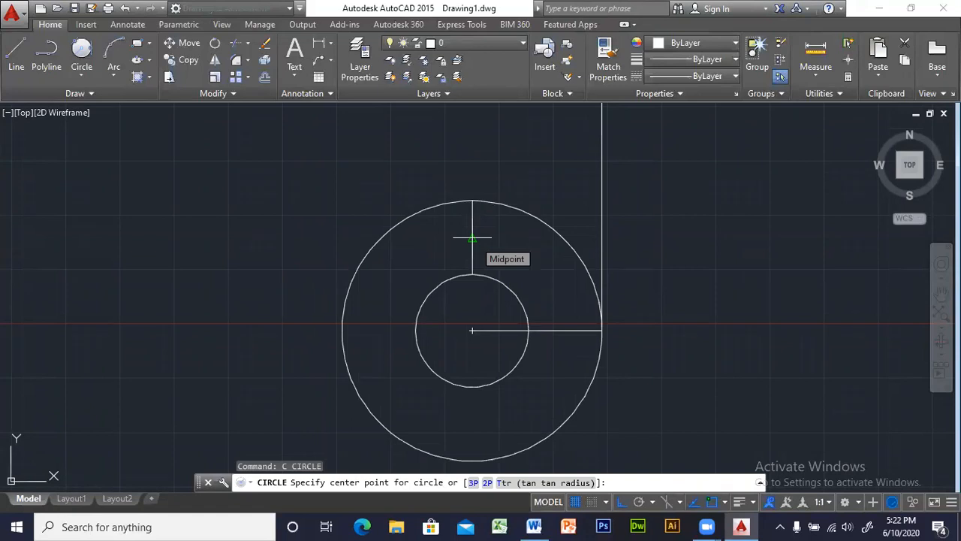
pyautogui.click(472, 238)
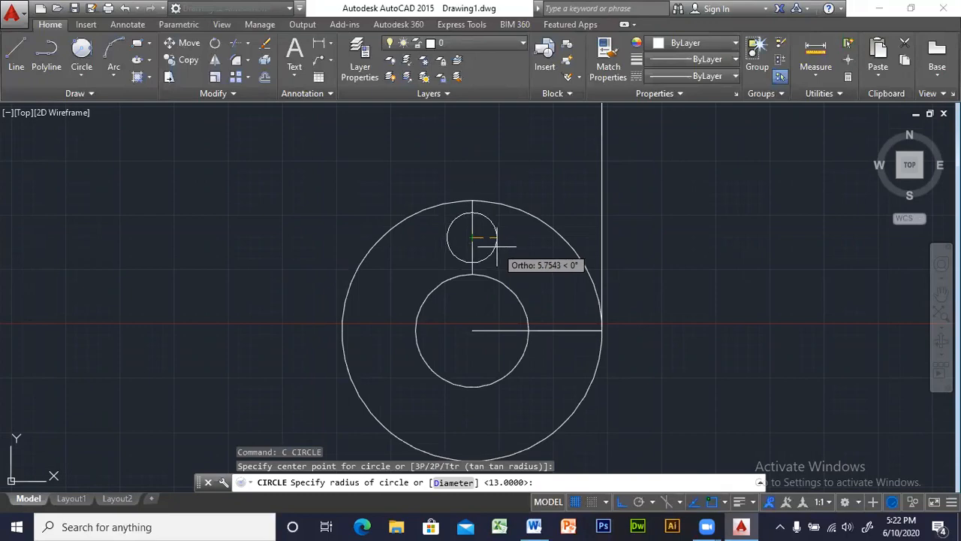
pyautogui.hotkey('alt', 'Tab')
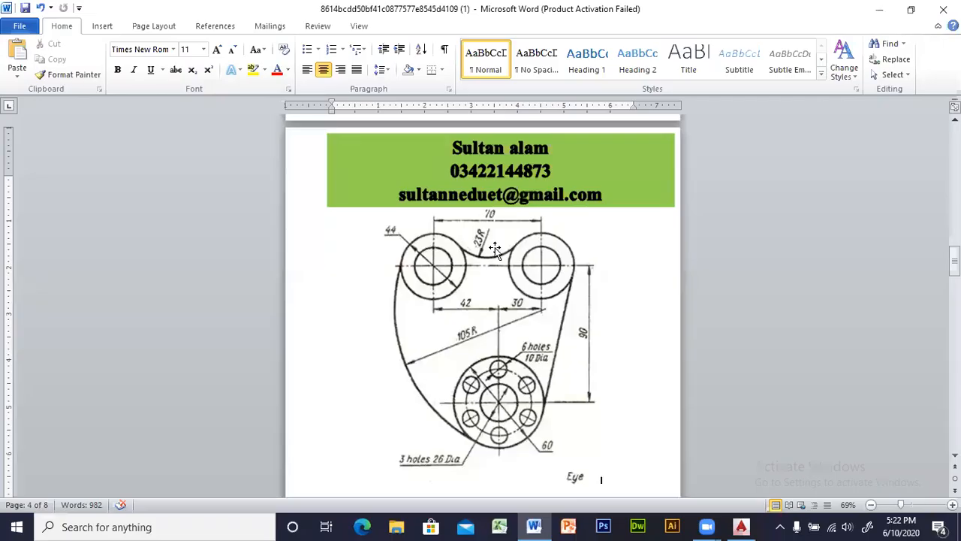
pyautogui.hotkey('alt', 'Tab')
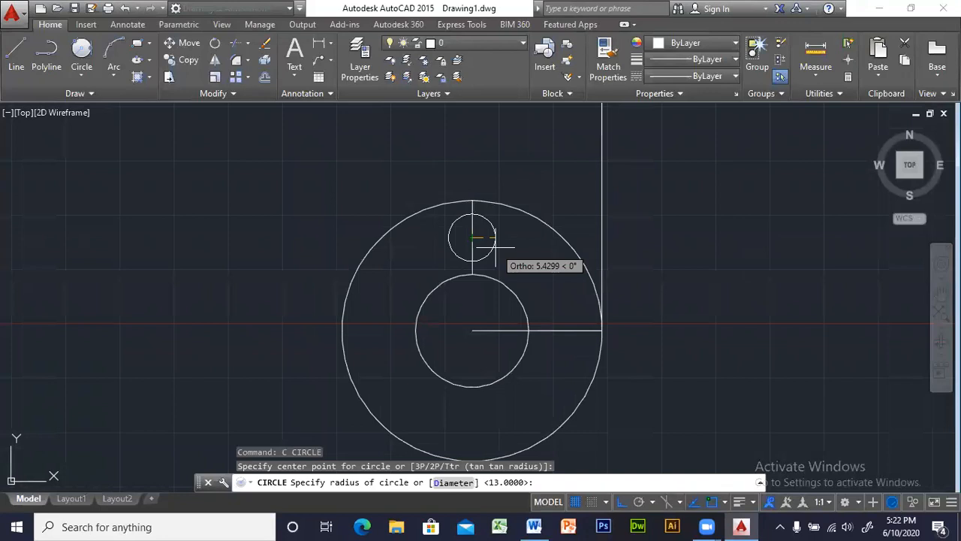
pyautogui.write('10')
pyautogui.press('Return')
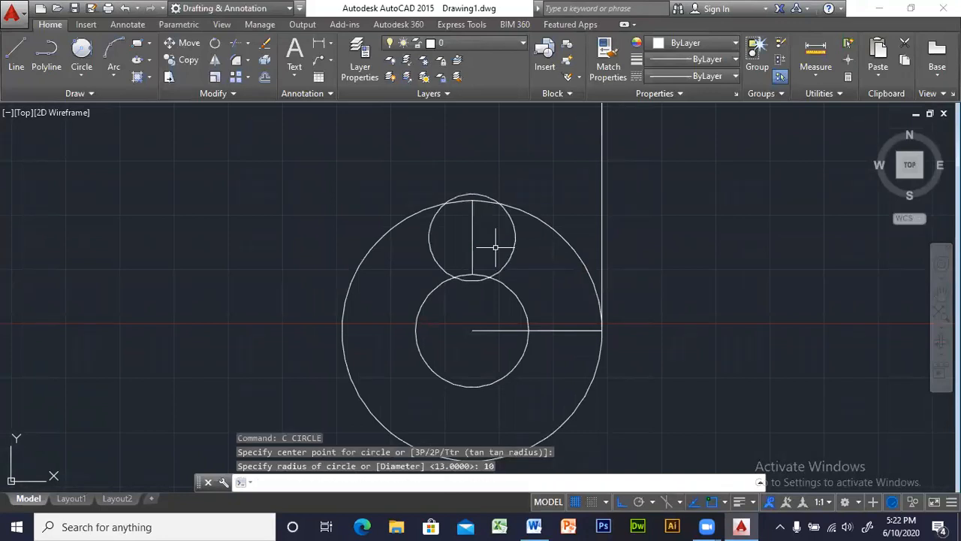
pyautogui.hotkey('ctrl', 'z')
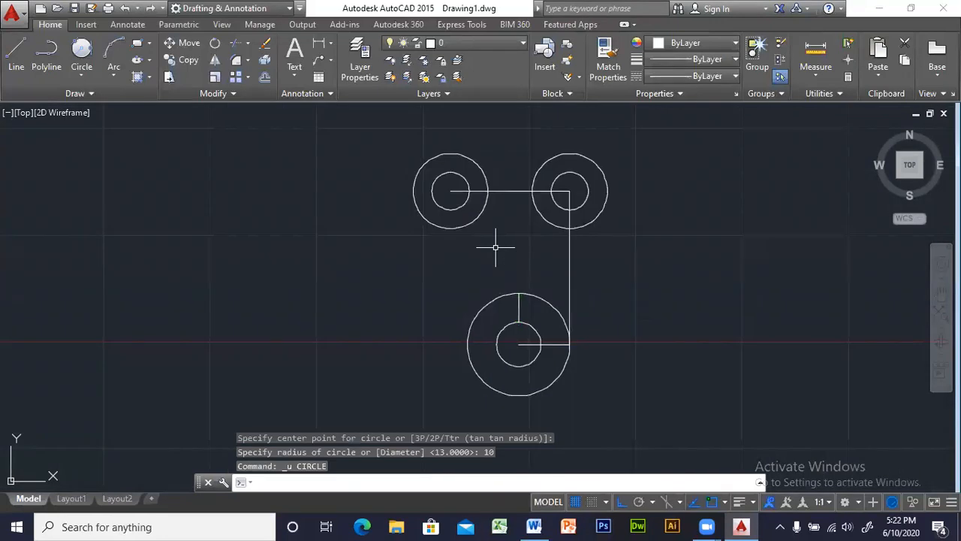
pyautogui.press('Escape')
pyautogui.press('Escape')
# Recheck the hole size in Word, and in AutoCAD draw a 10-diameter circle centred on the short vertical line's midpoint
pyautogui.scroll(2, 611, 407)
pyautogui.moveTo(513, 313); pyautogui.dragTo(565, 309, button='middle')
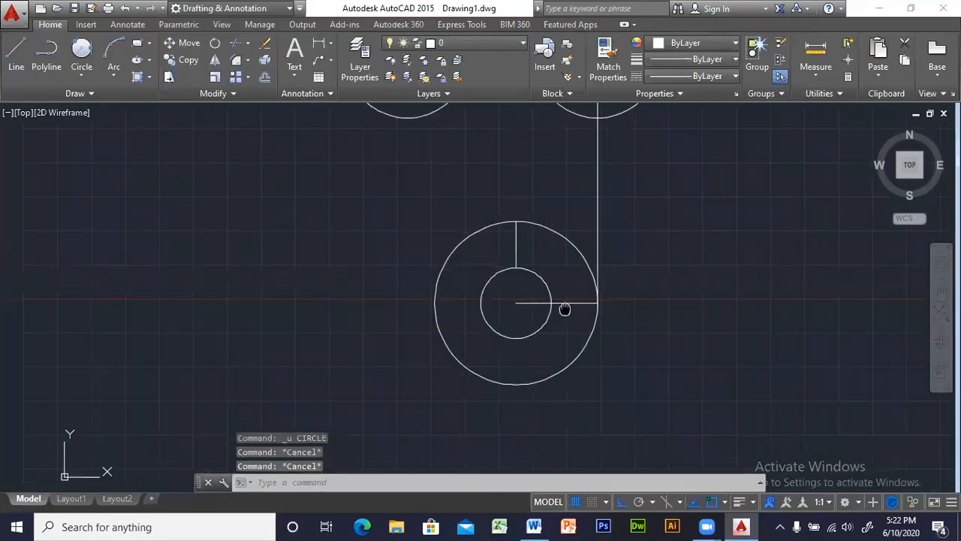
pyautogui.hotkey('alt', 'Tab')
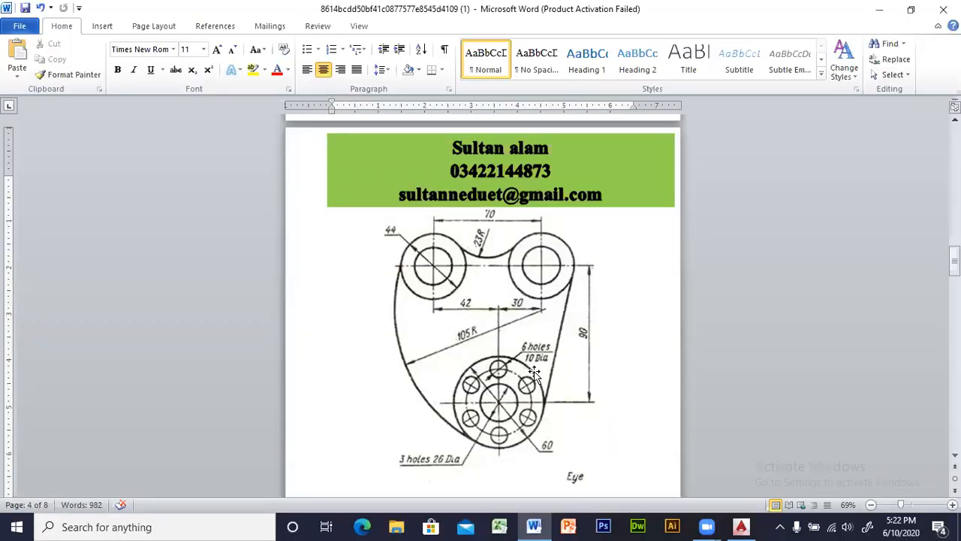
pyautogui.hotkey('alt', 'Tab')
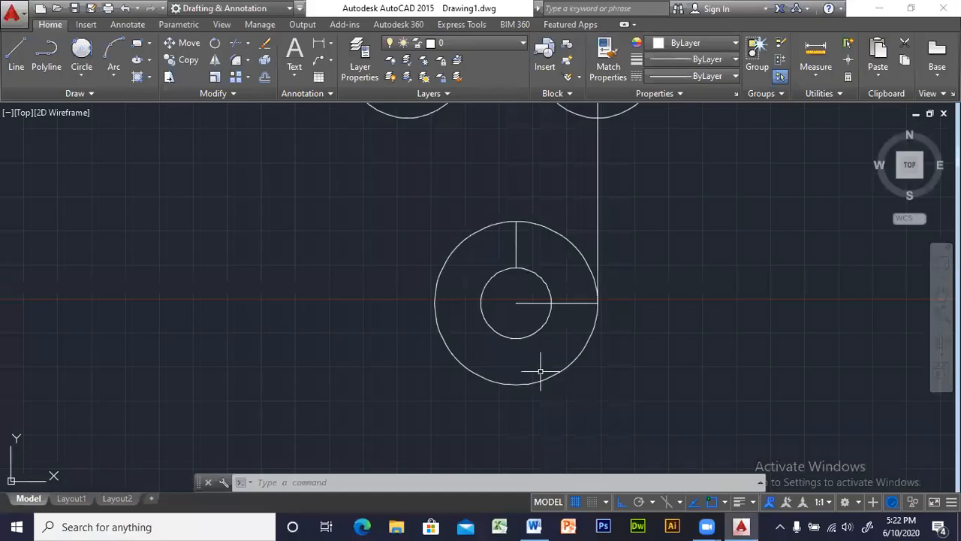
pyautogui.press('Escape')
pyautogui.write('c')
pyautogui.press('Return')
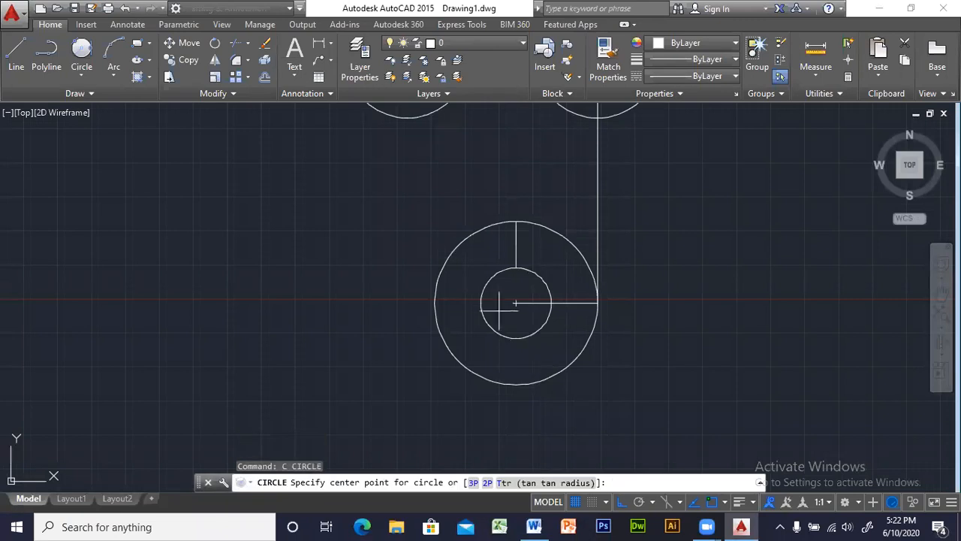
pyautogui.click(516, 244)
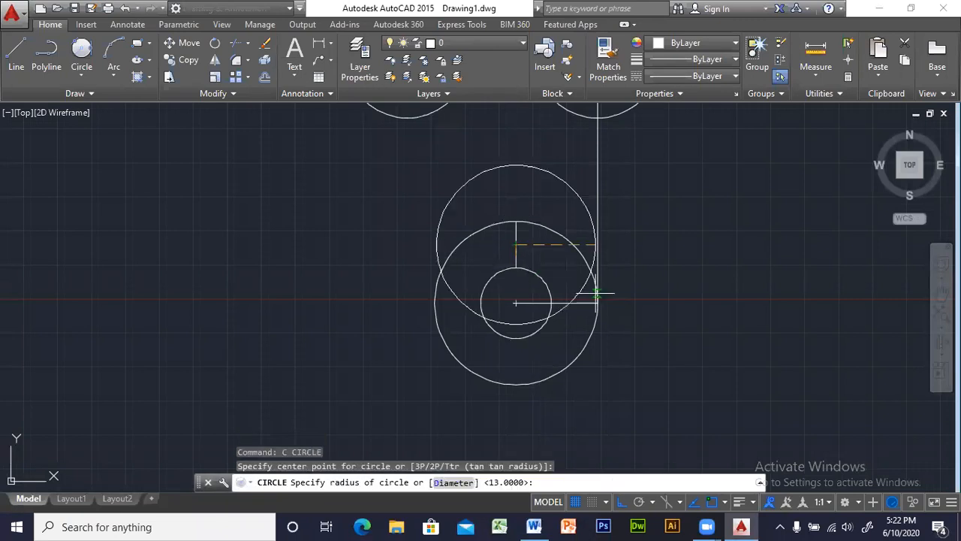
pyautogui.write('d')
pyautogui.press('Return')
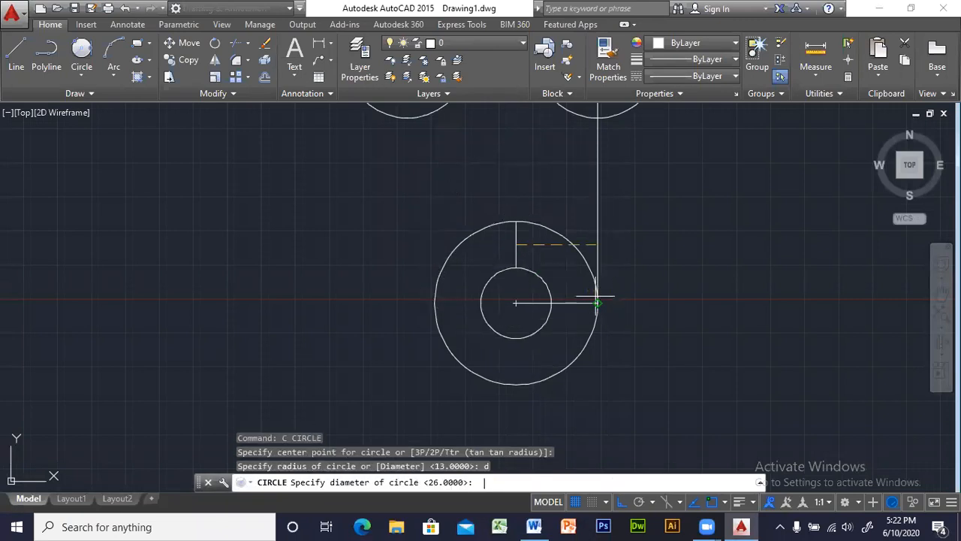
pyautogui.write('10')
pyautogui.press('Return')
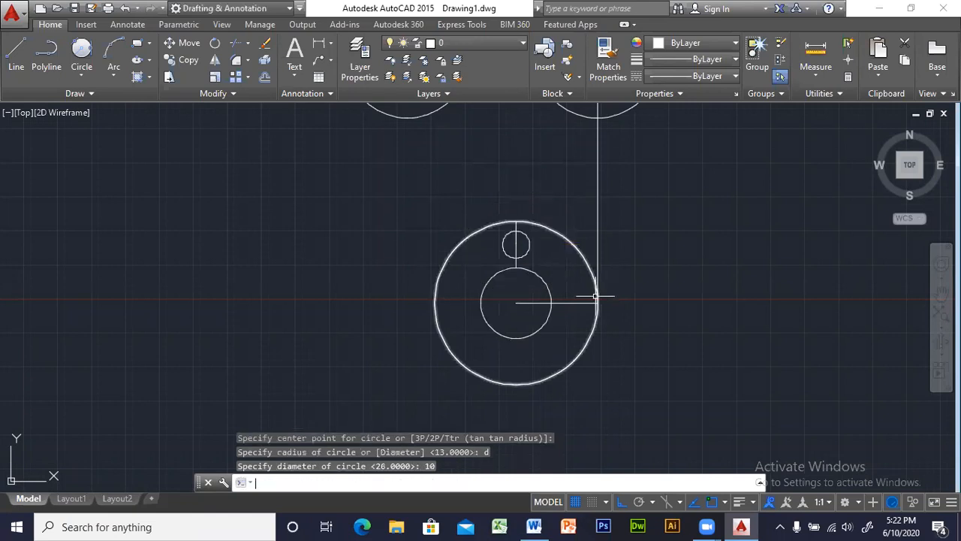
# Create a classic polar array of the 10-diameter circle about the 26-diameter circle's centre, with 6 items filling 360 degrees
pyautogui.scroll(4, 531, 266)
pyautogui.moveTo(530, 262); pyautogui.dragTo(573, 324, button='middle')
pyautogui.scroll(2, 546, 326)
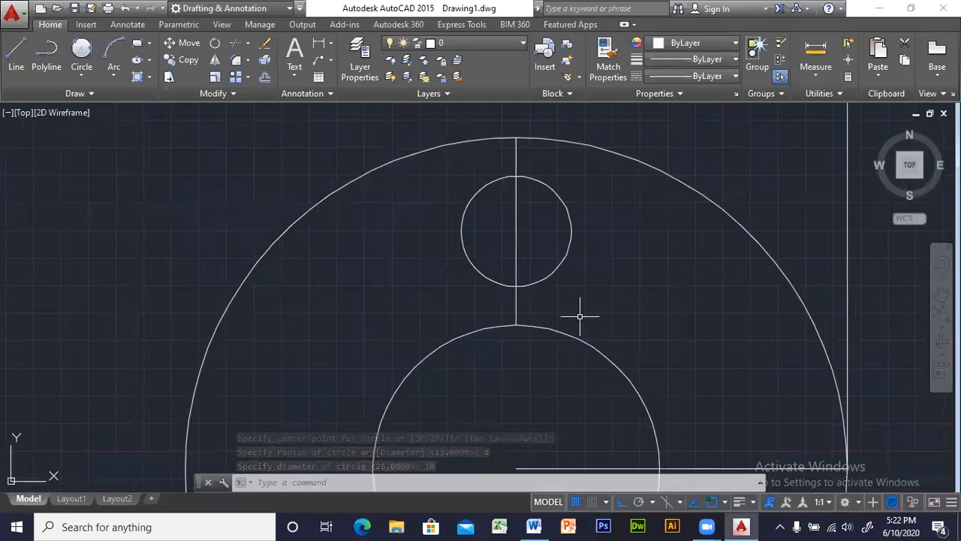
pyautogui.scroll(-4, 575, 376)
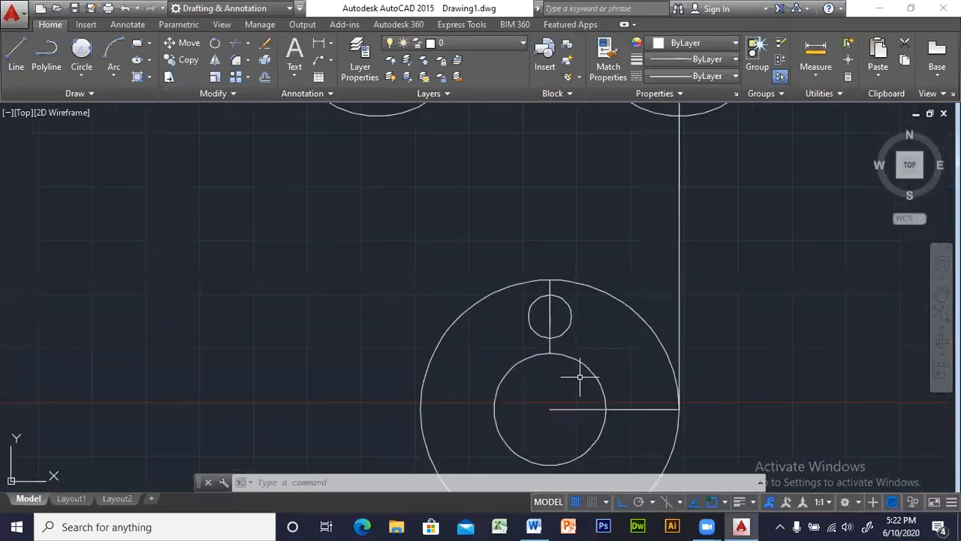
pyautogui.moveTo(579, 380); pyautogui.dragTo(564, 263, button='middle')
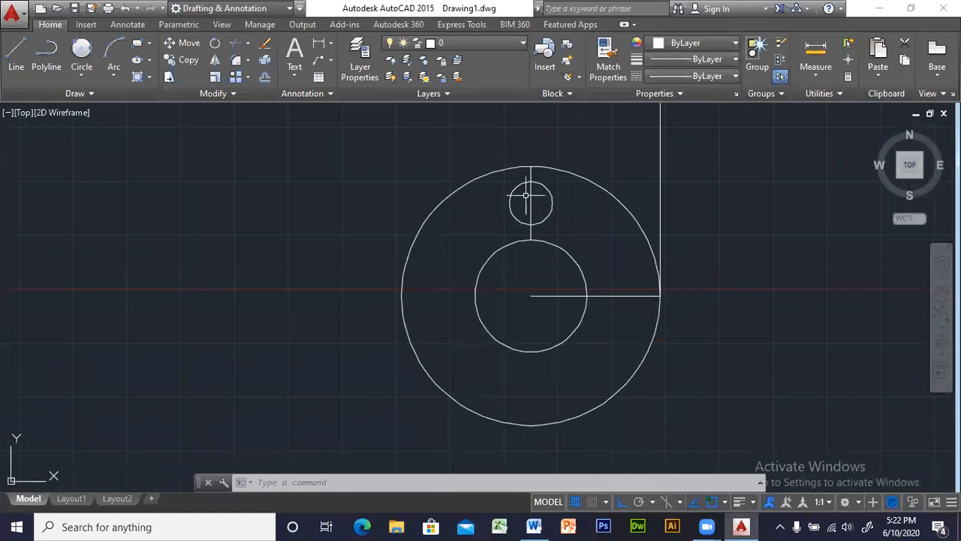
pyautogui.press('Escape')
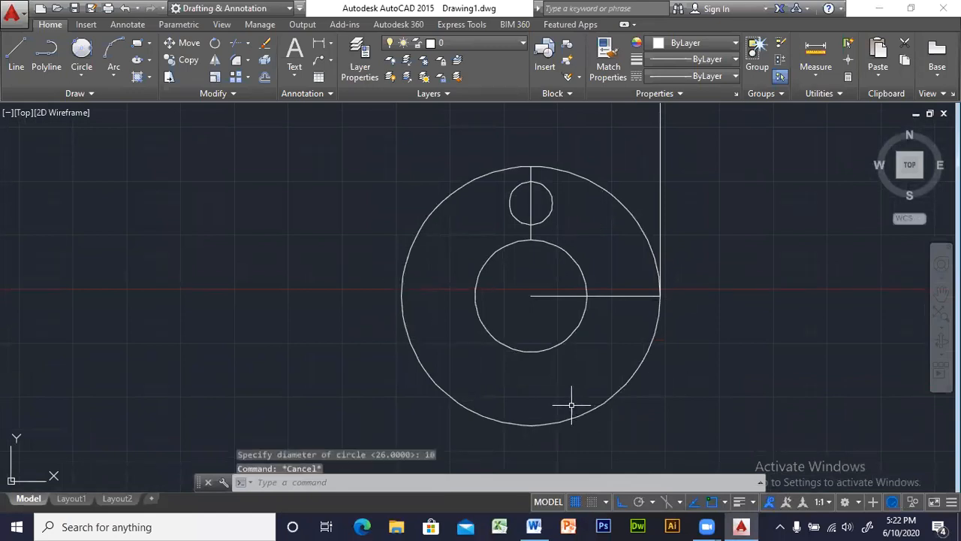
pyautogui.press('Escape')
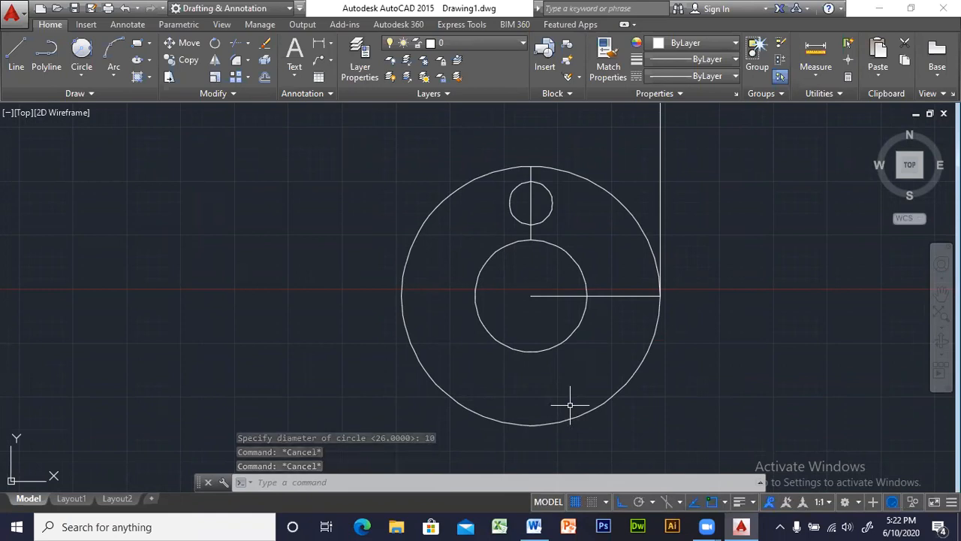
pyautogui.write('arraycl')
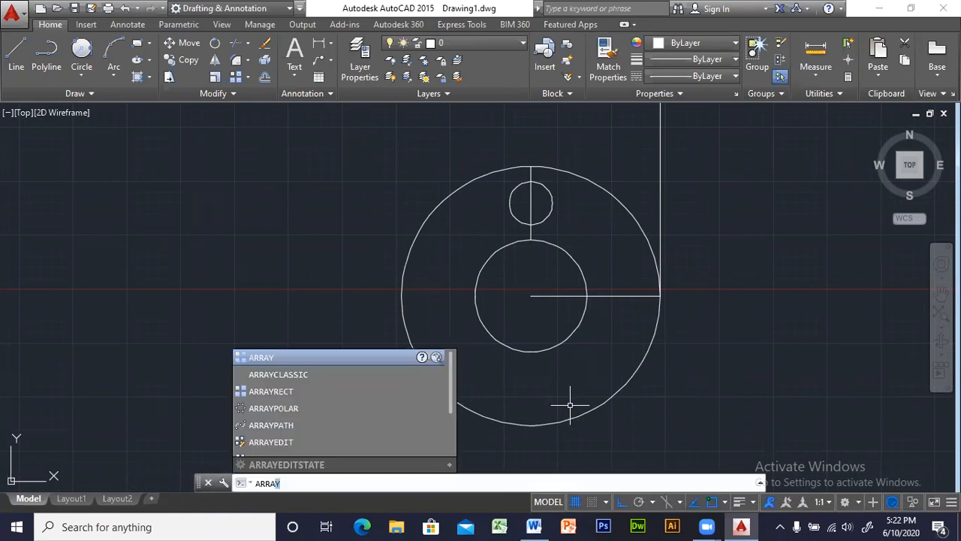
pyautogui.press('Return')
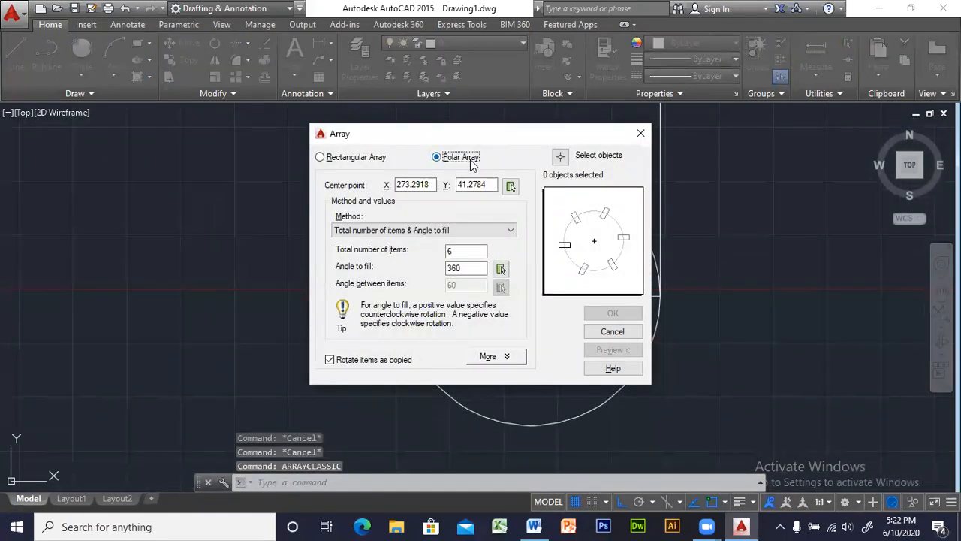
pyautogui.click(560, 155)
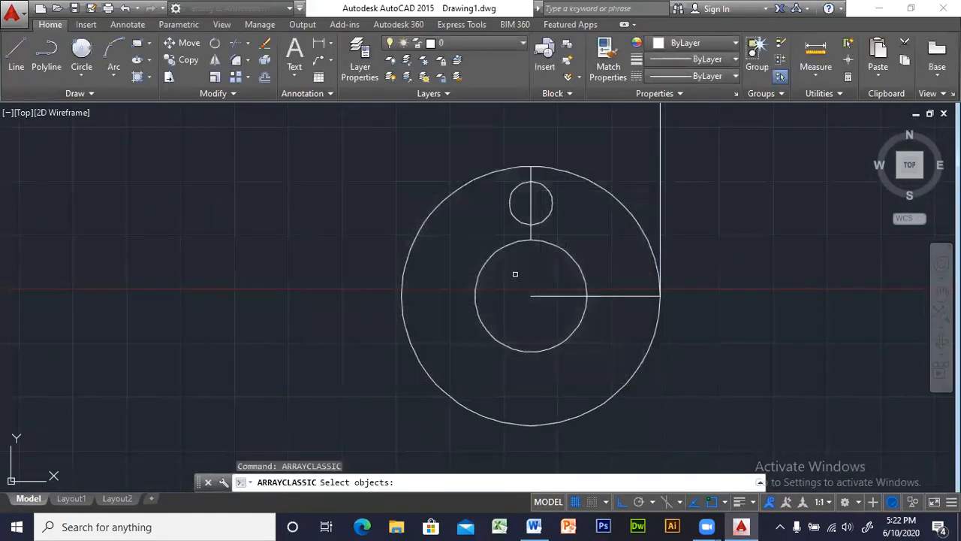
pyautogui.click(514, 214)
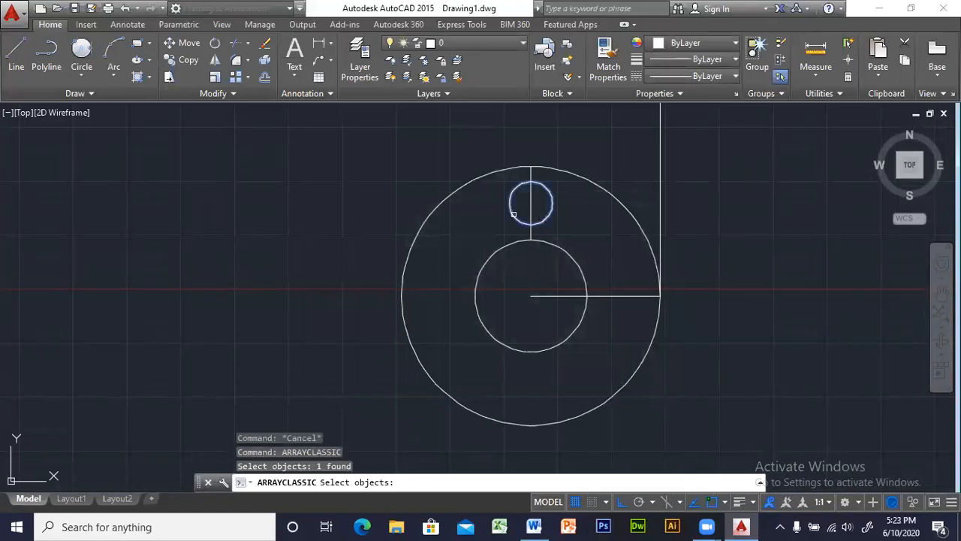
pyautogui.press('Return')
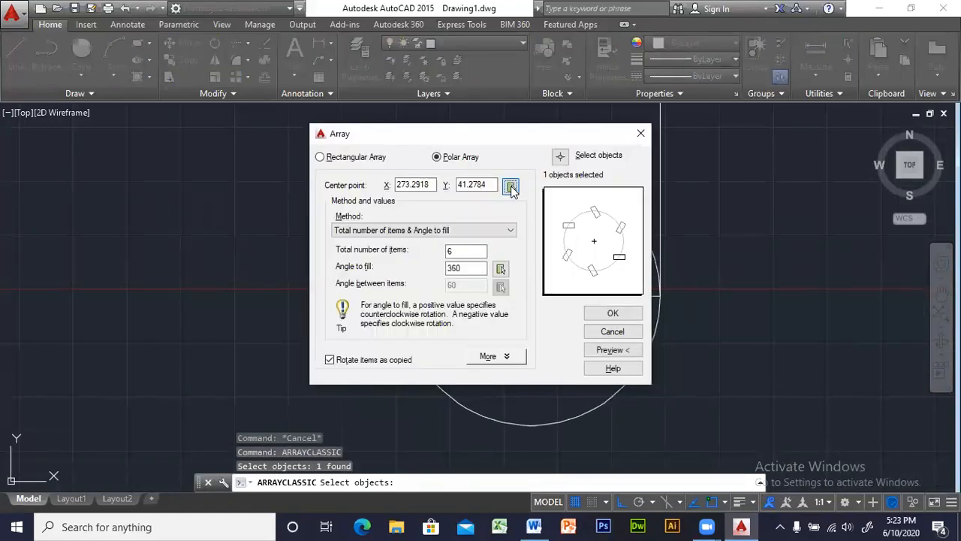
pyautogui.click(510, 188)
pyautogui.click(530, 294)
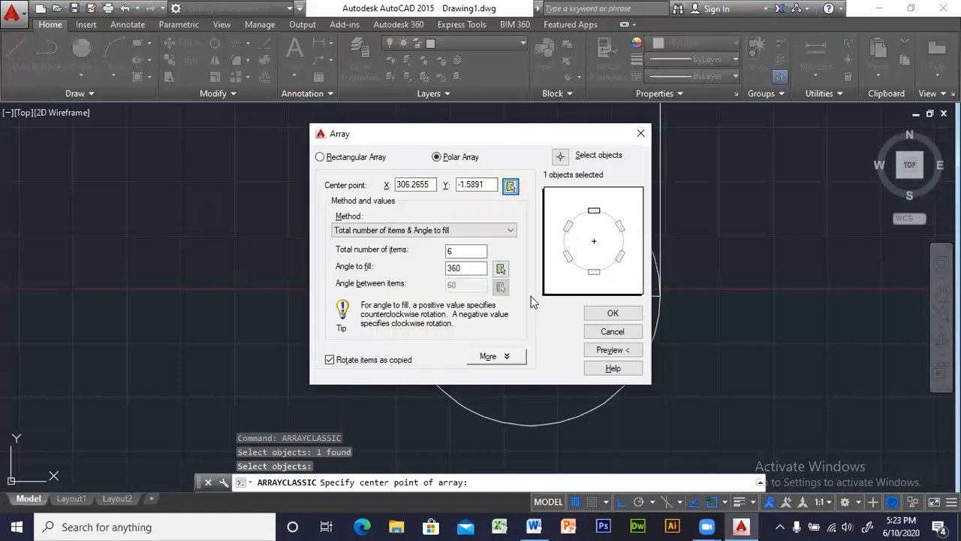
pyautogui.doubleClick(448, 250)
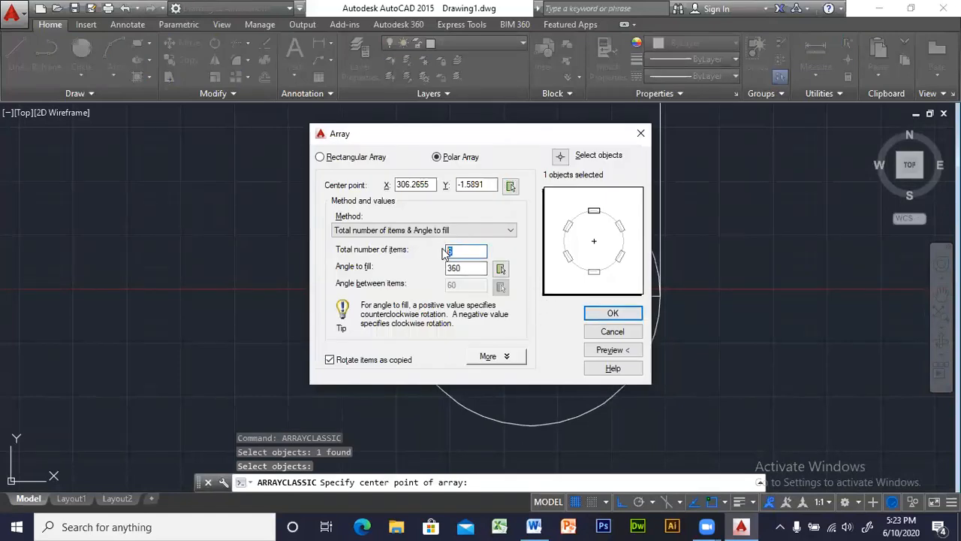
pyautogui.click(612, 350)
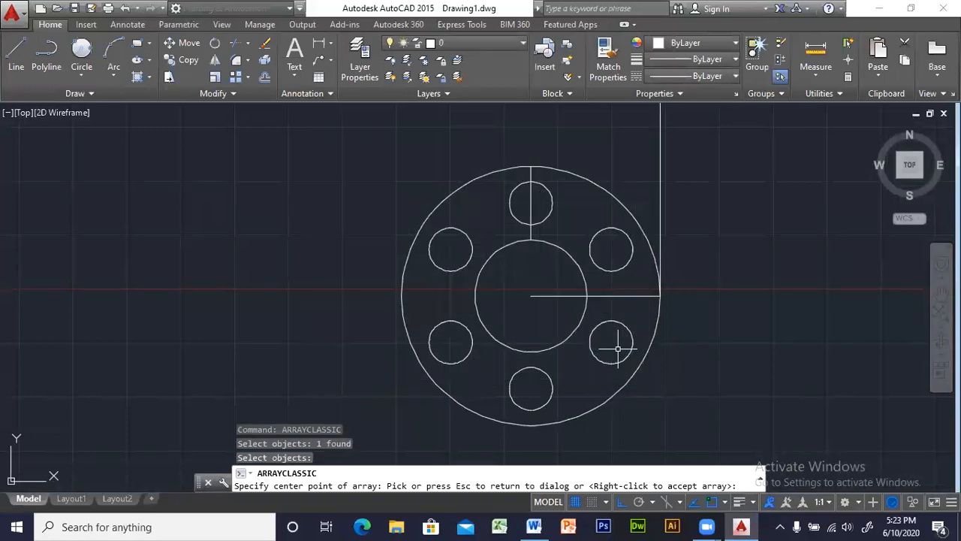
pyautogui.rightClick(617, 348)
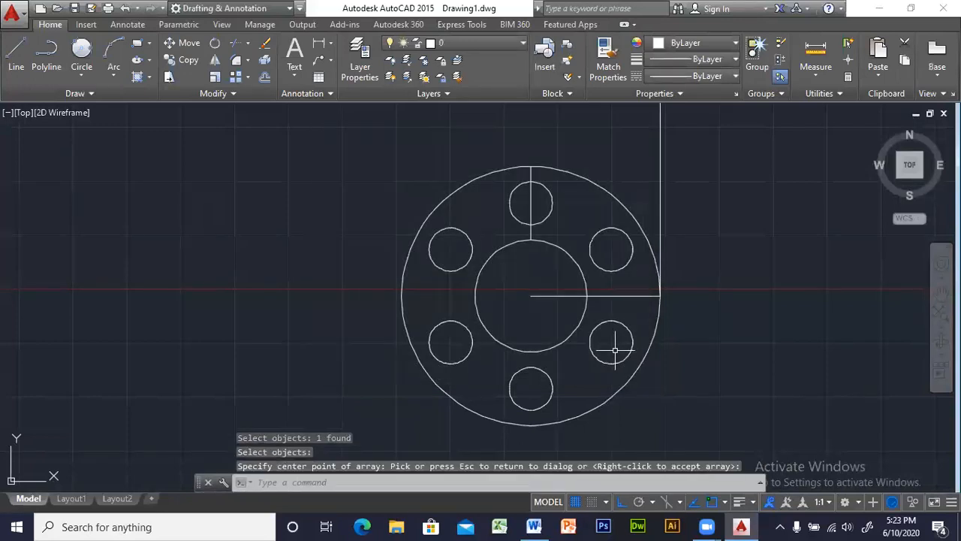
# Check the hole pattern in the Word reference, and in AutoCAD erase the short vertical line through the uppermost 10-diameter hole
pyautogui.hotkey('alt', 'Tab')
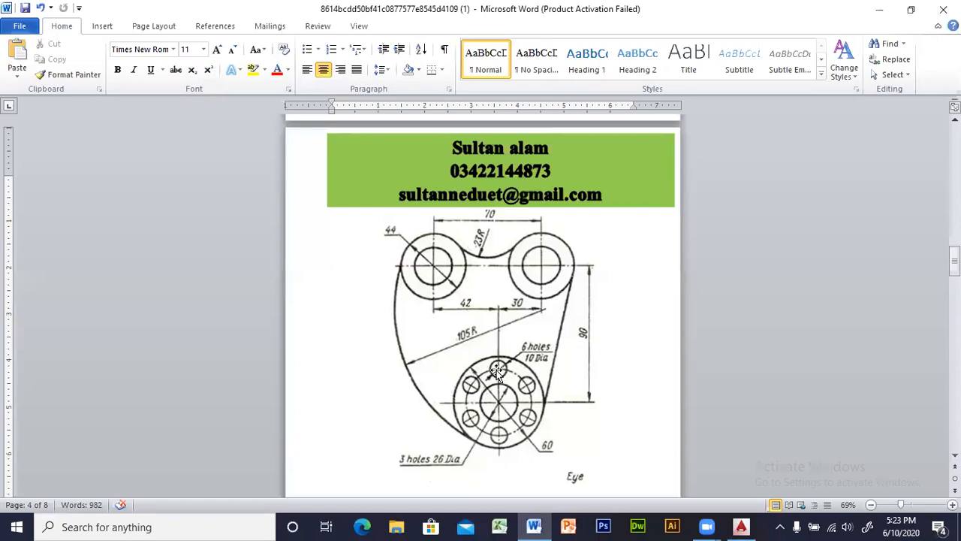
pyautogui.hotkey('alt', 'Tab')
pyautogui.hotkey('alt', 'Tab')
pyautogui.hotkey('alt', 'Tab')
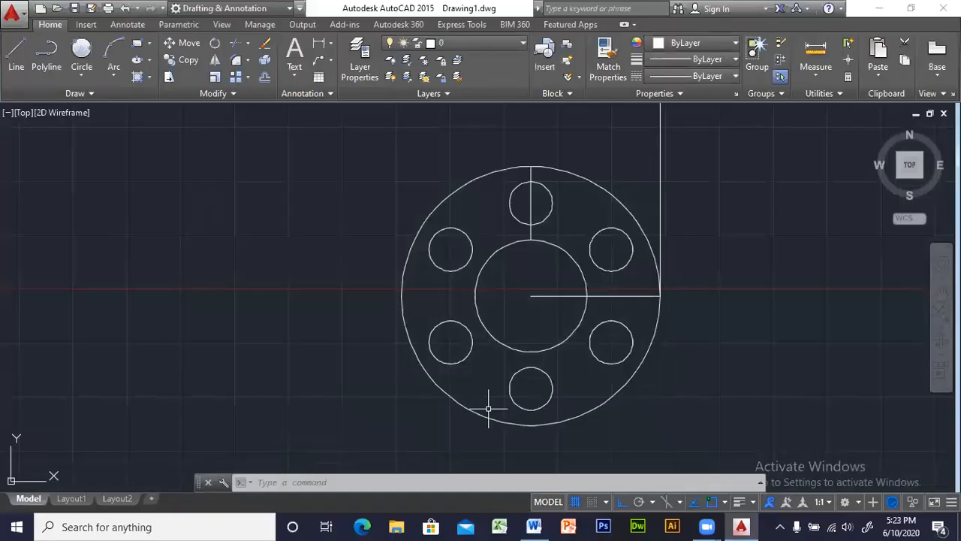
pyautogui.press('Escape')
pyautogui.press('Escape')
pyautogui.write('e')
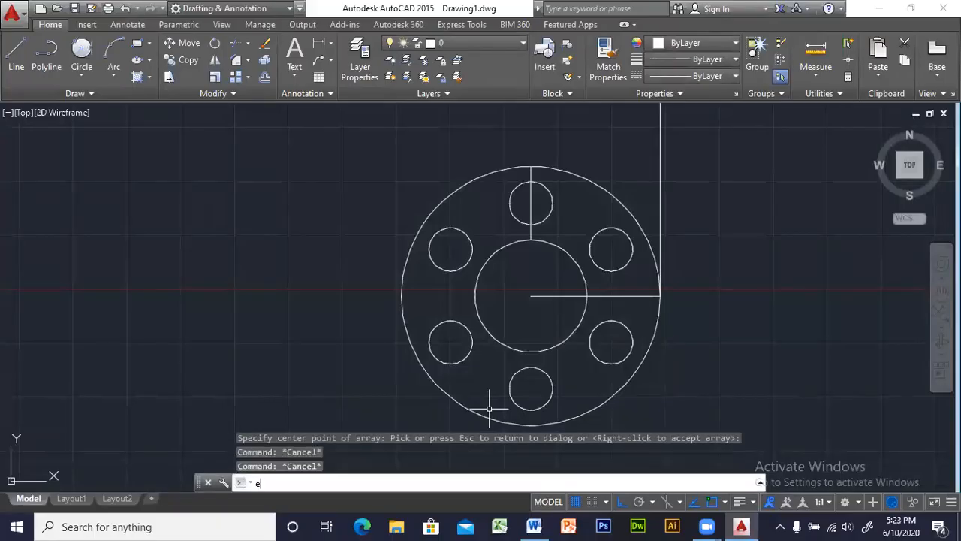
pyautogui.press('Escape')
pyautogui.write('e')
pyautogui.press('Return')
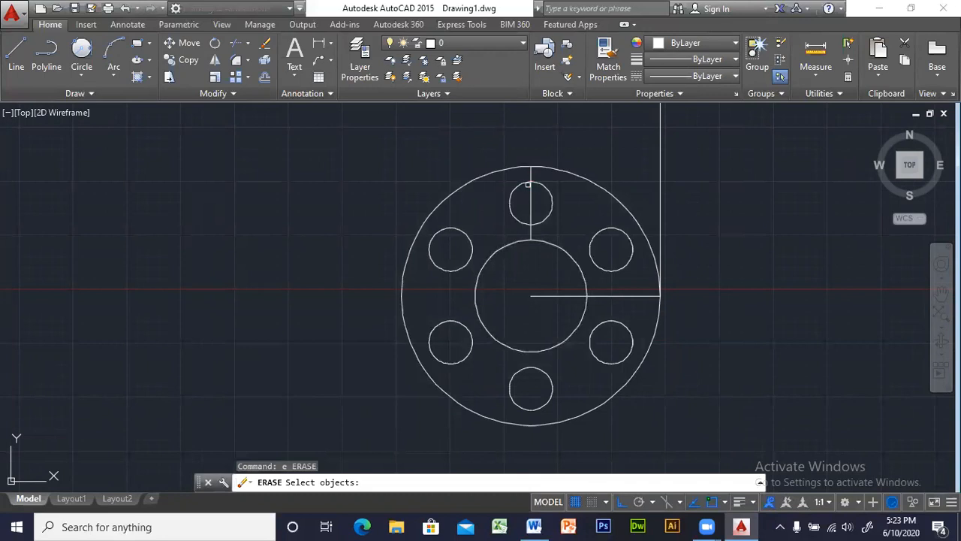
pyautogui.click(531, 195)
pyautogui.press('Escape')
pyautogui.press('Escape')
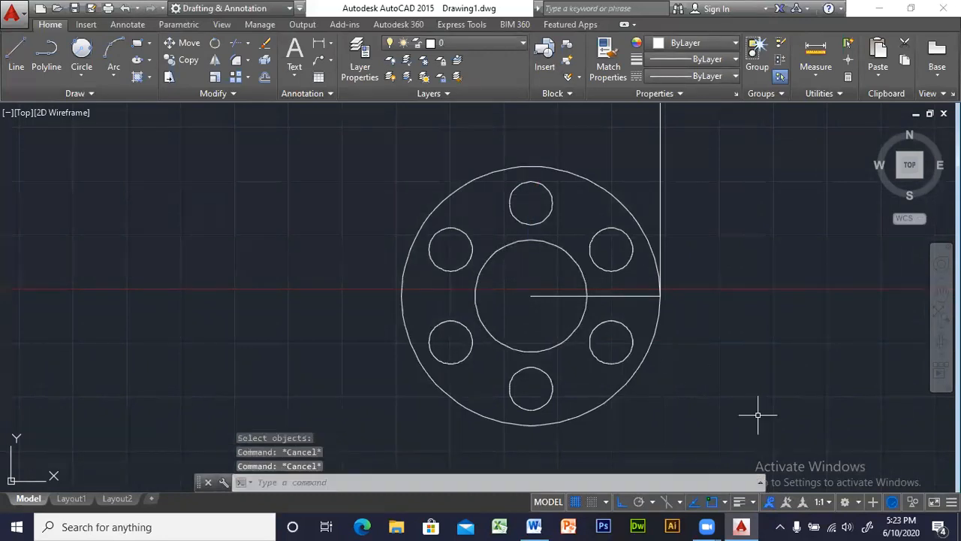
# Erase the horizontal construction line from the lower boss's centre to the 60-diameter circle's right quadrant
pyautogui.write('e')
pyautogui.press('Return')
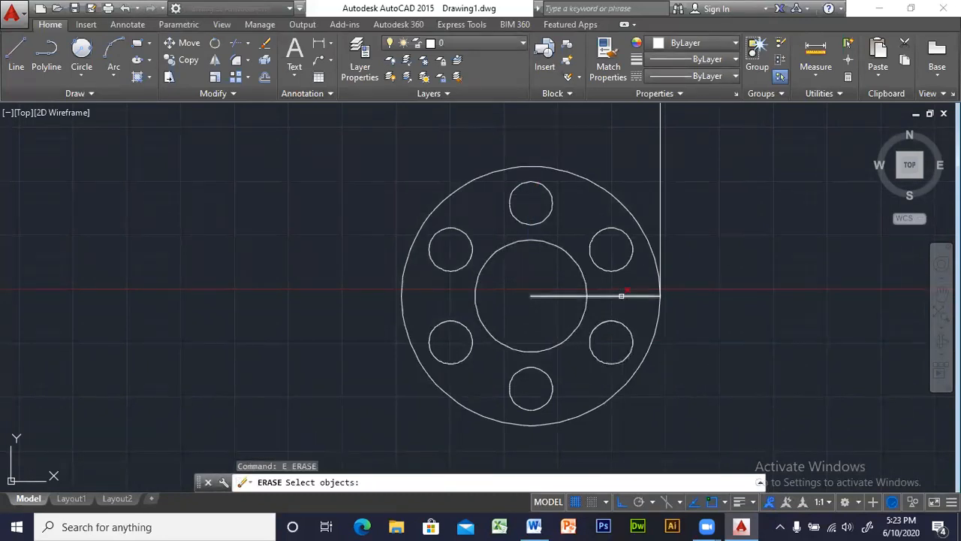
pyautogui.click(621, 295)
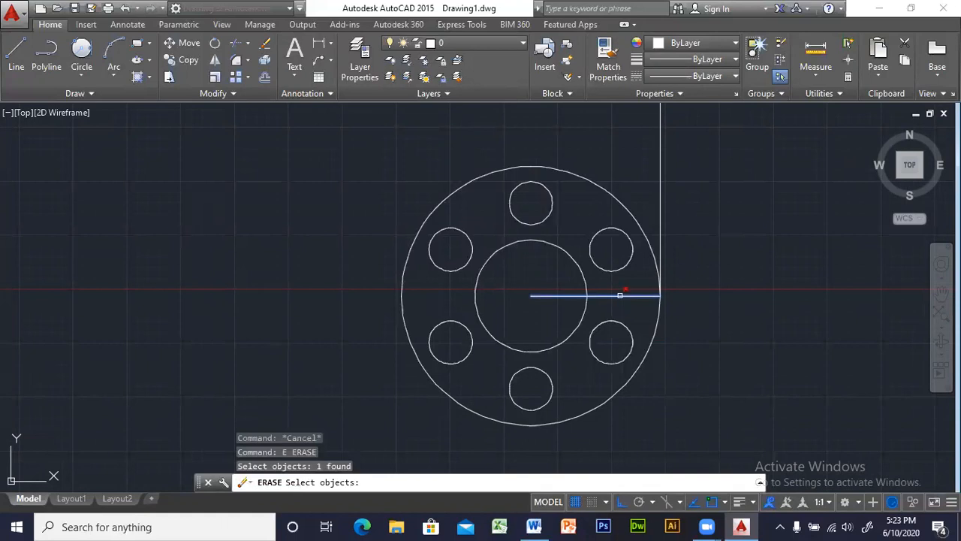
pyautogui.click(620, 295)
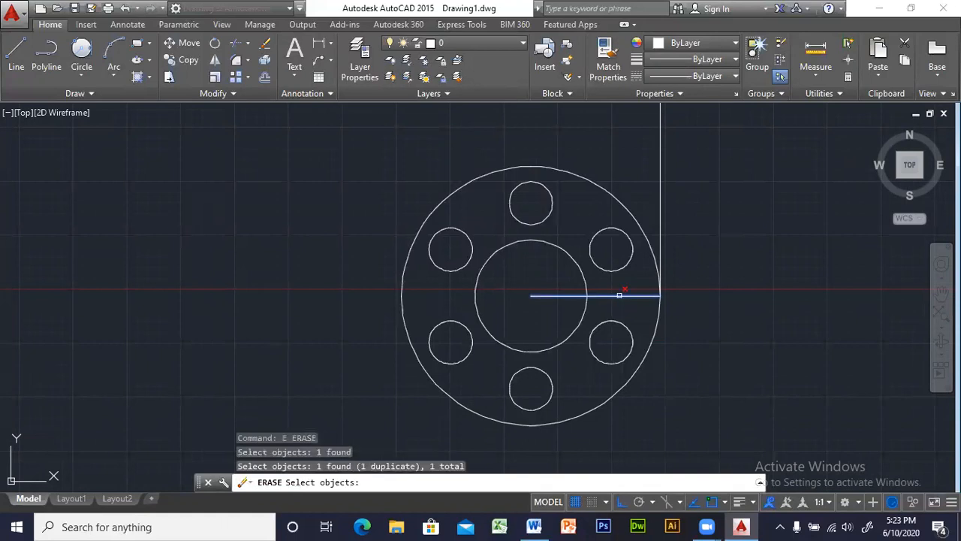
pyautogui.press('Return')
# Erase the long vertical construction line and the horizontal line joining the two upper bosses' centres
pyautogui.scroll(-4, 709, 300)
pyautogui.moveTo(714, 273); pyautogui.dragTo(636, 389, button='middle')
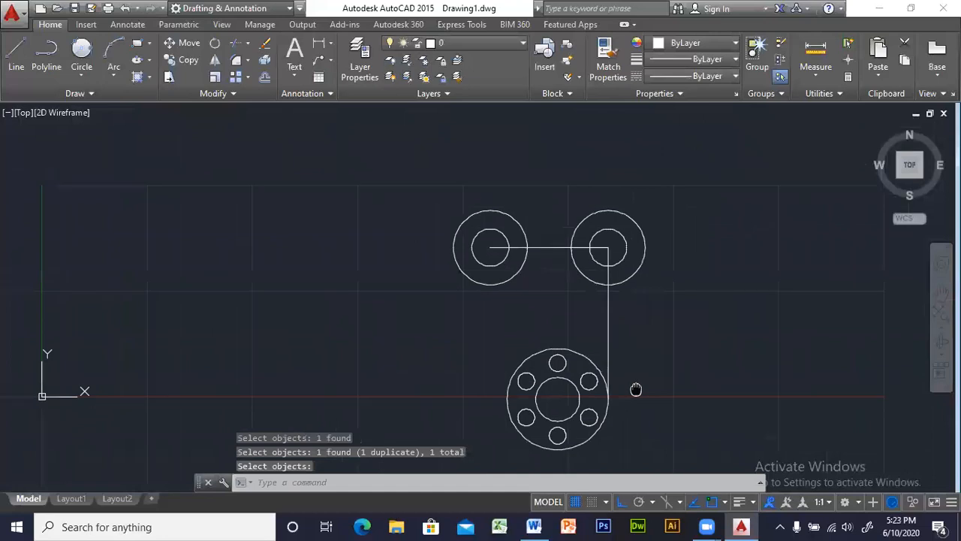
pyautogui.scroll(2, 608, 316)
pyautogui.press('Escape')
pyautogui.press('Escape')
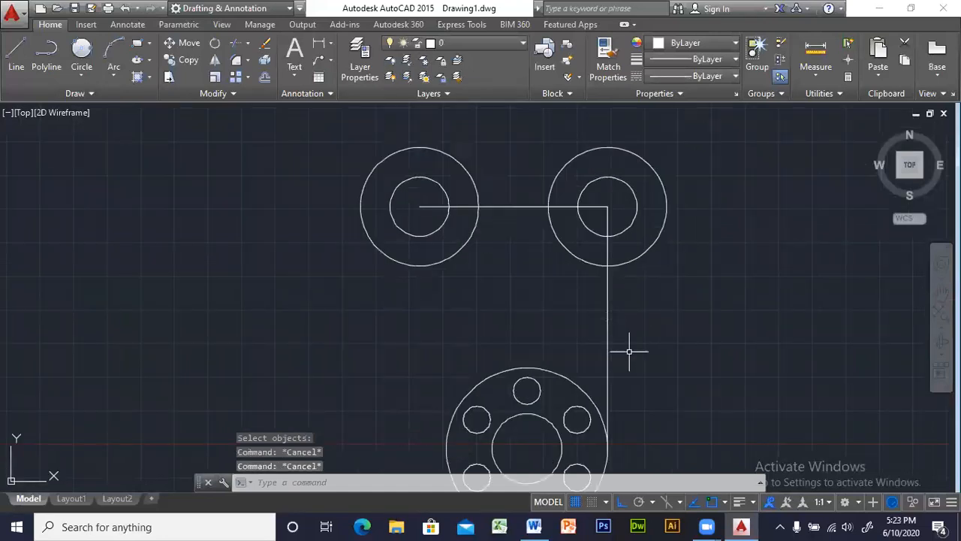
pyautogui.write('e')
pyautogui.press('Return')
pyautogui.click(608, 342)
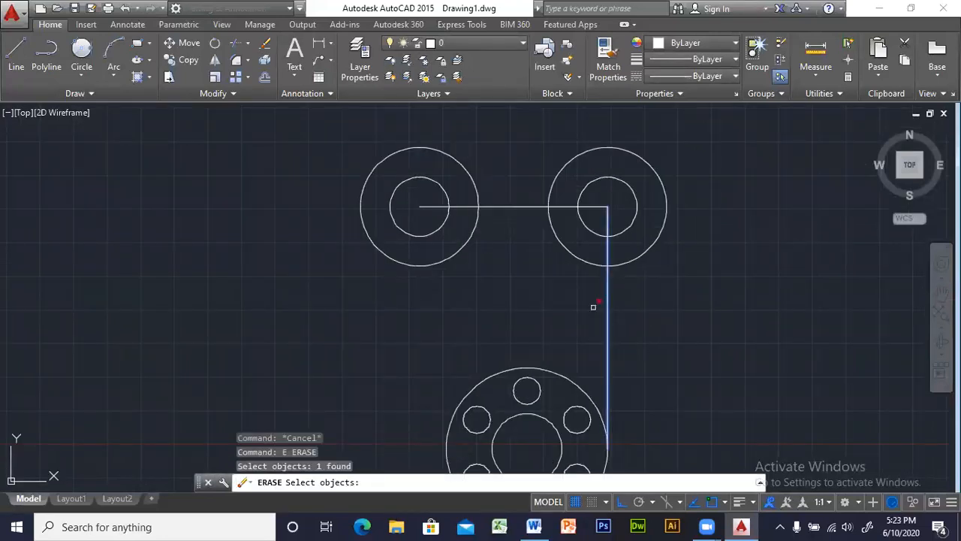
pyautogui.click(520, 206)
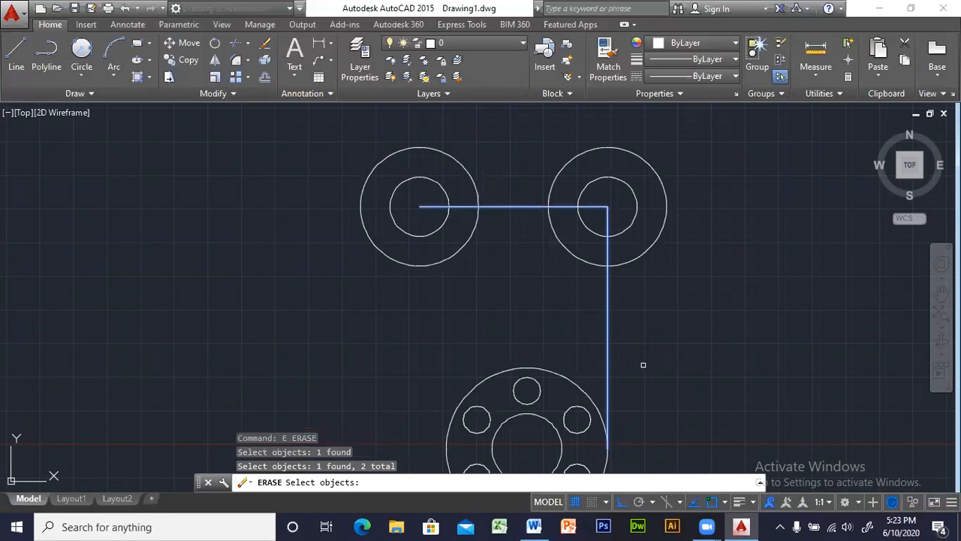
pyautogui.press('Return')
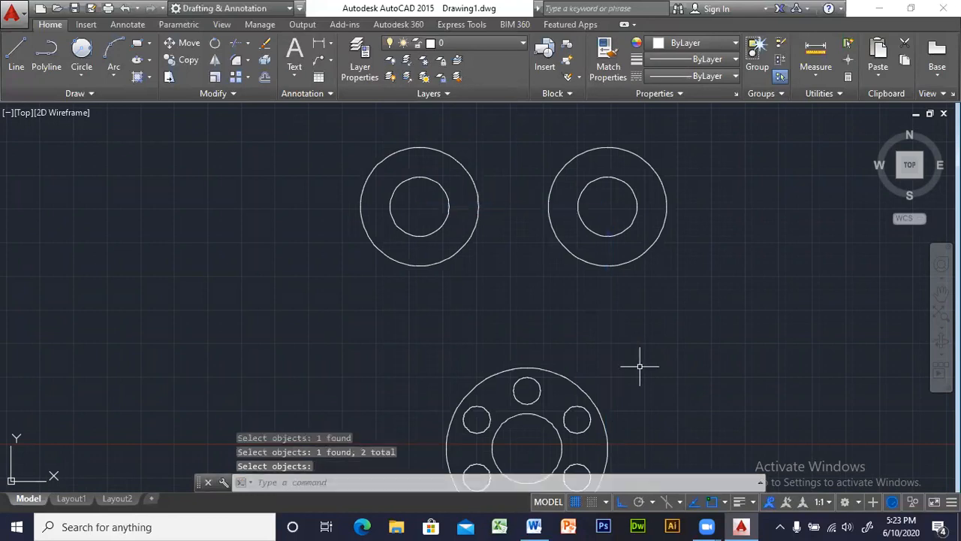
# Check the outline in Word, and in AutoCAD draw a line from the upper-right boss's outer right quadrant to the 60-diameter circle's right quadrant
pyautogui.scroll(-1, 666, 409)
pyautogui.moveTo(666, 409)
pyautogui.mouseDown(button='middle')
pyautogui.moveTo(658, 350)
pyautogui.moveTo(626, 278)
pyautogui.mouseUp(button='middle')
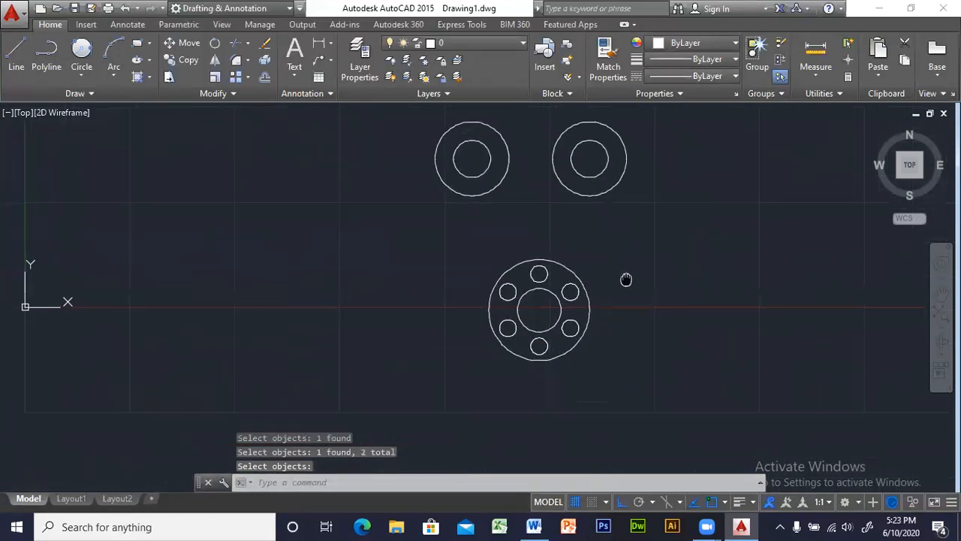
pyautogui.hotkey('alt', 'Tab')
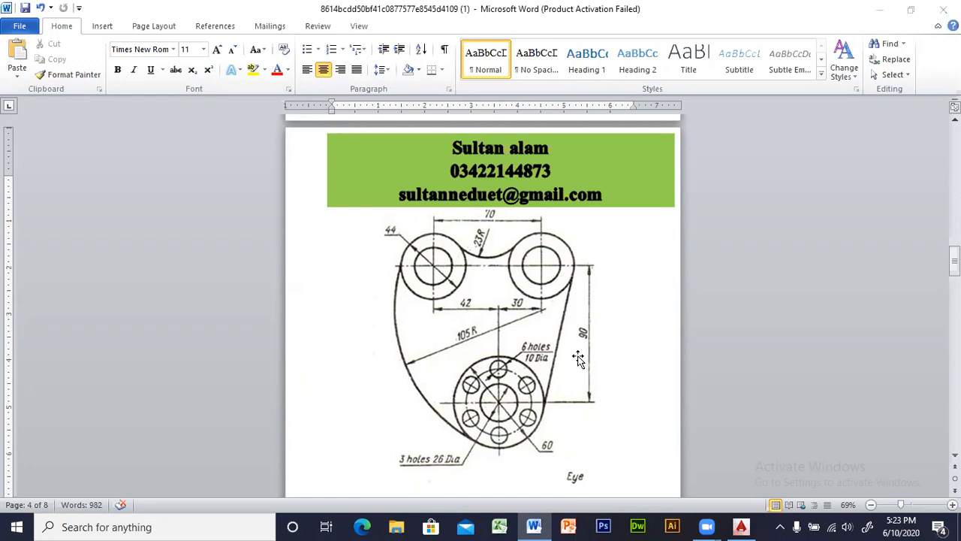
pyautogui.hotkey('alt', 'Tab')
pyautogui.moveTo(642, 289); pyautogui.dragTo(517, 334, button='middle')
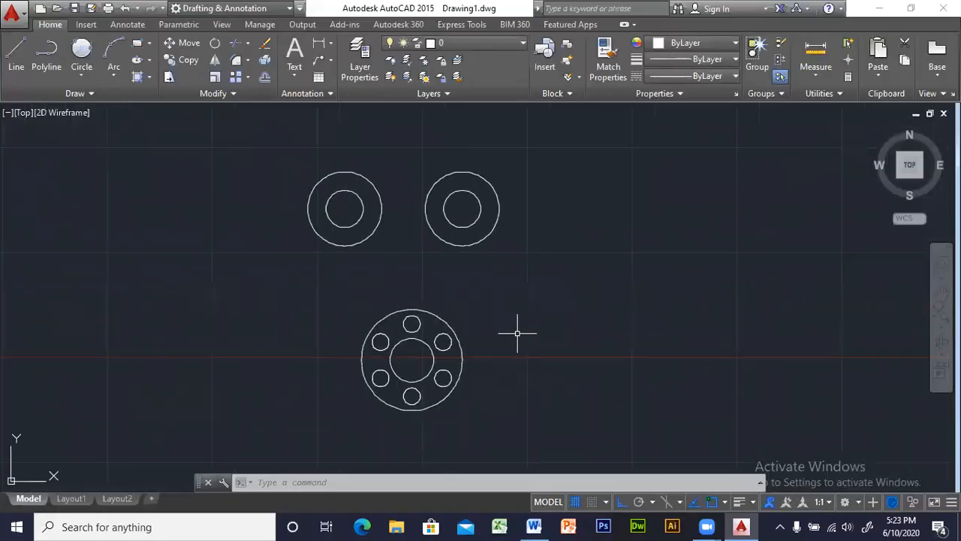
pyautogui.write('L')
pyautogui.press('Return')
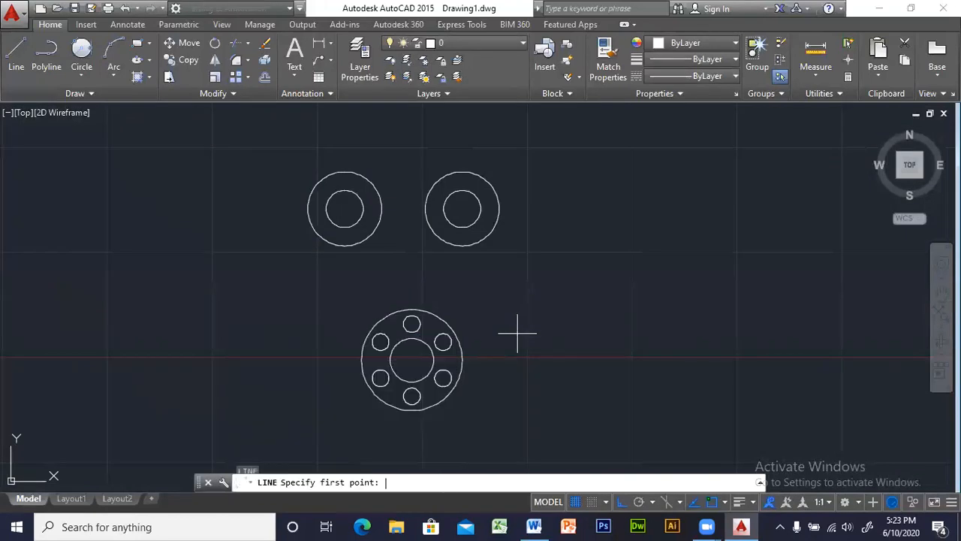
pyautogui.click(498, 209)
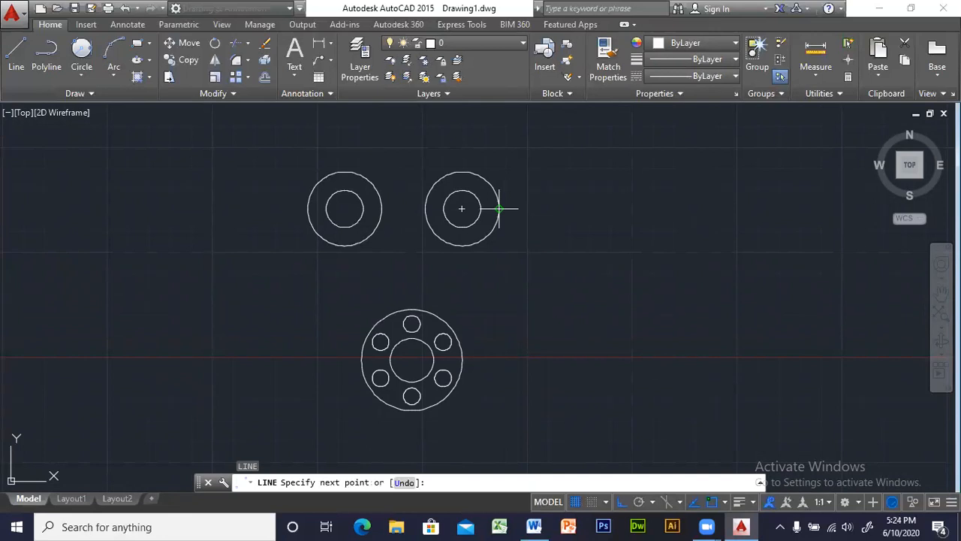
pyautogui.click(462, 361)
pyautogui.press('Escape')
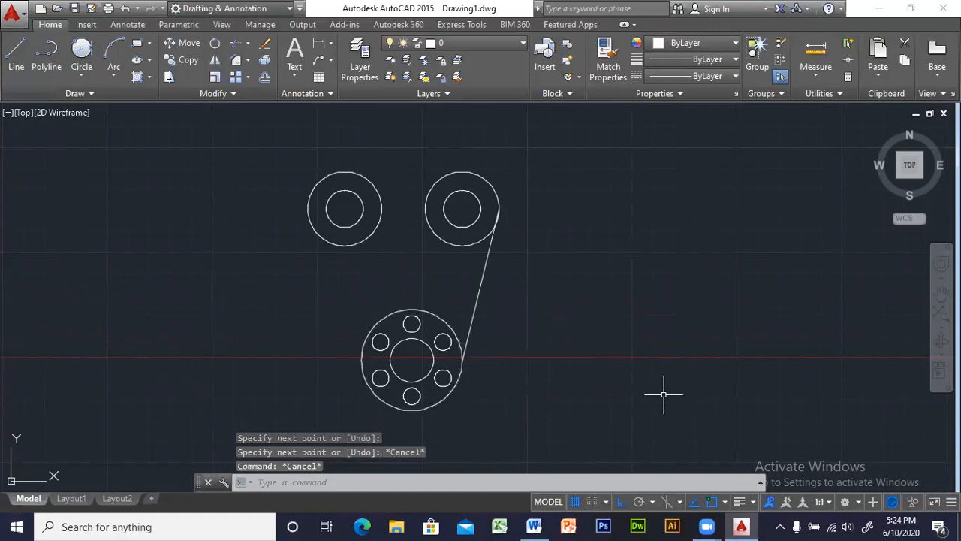
pyautogui.scroll(8, 511, 219)
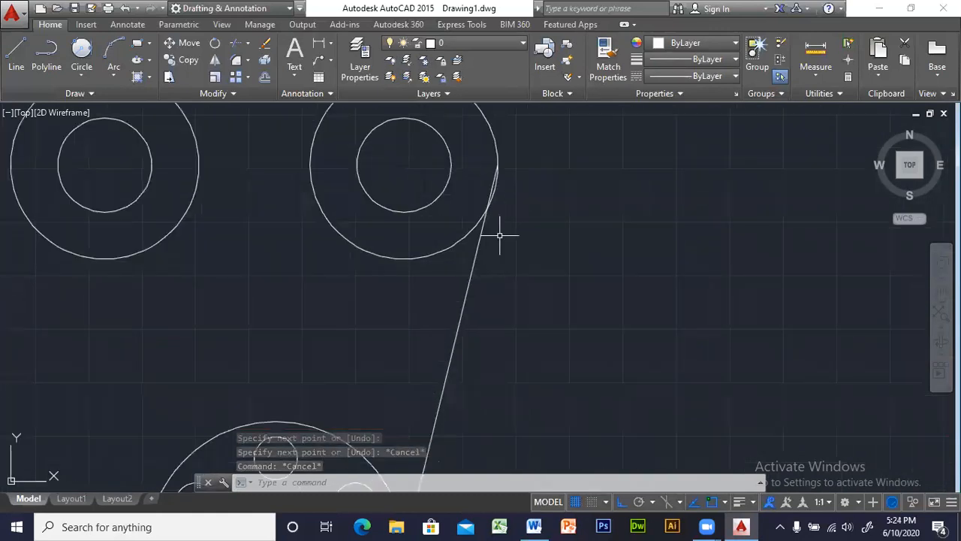
pyautogui.scroll(3, 476, 266)
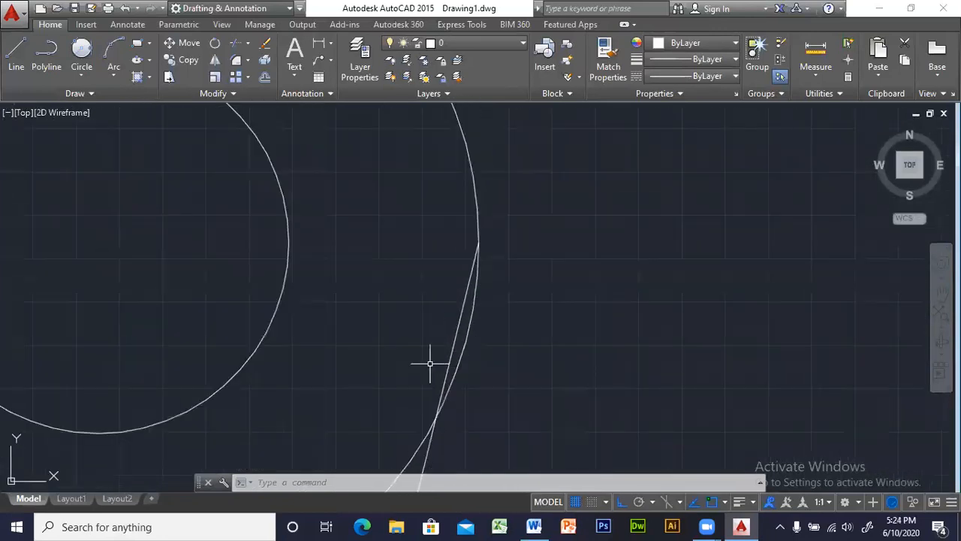
# Trim off the part of the slanted outline line that lies inside the upper-right boss's outer circle
pyautogui.press('Escape')
pyautogui.press('Escape')
pyautogui.press('Escape')
pyautogui.write('tr')
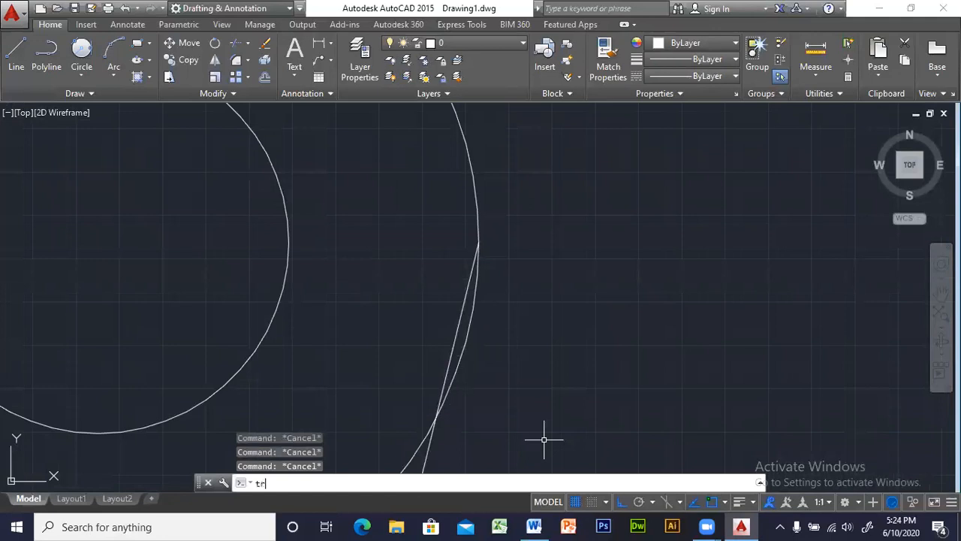
pyautogui.press('Return')
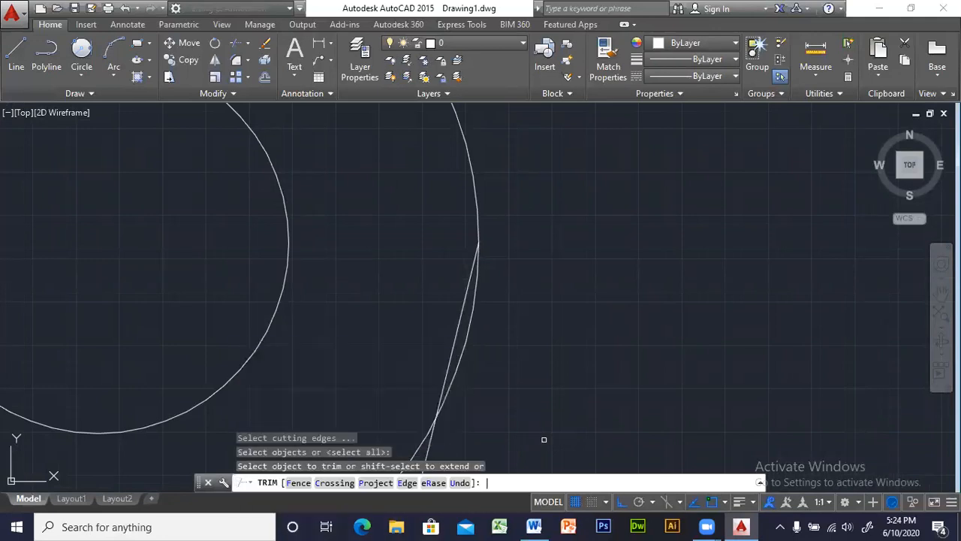
pyautogui.click(454, 342)
# Examine where the slanted line meets the 60-diameter circle's right quadrant, and look over the gap between the two upper bosses
pyautogui.scroll(-5, 507, 426)
pyautogui.moveTo(560, 411); pyautogui.dragTo(564, 154, button='middle')
pyautogui.scroll(-2, 534, 388)
pyautogui.scroll(8, 505, 377)
pyautogui.scroll(3, 483, 383)
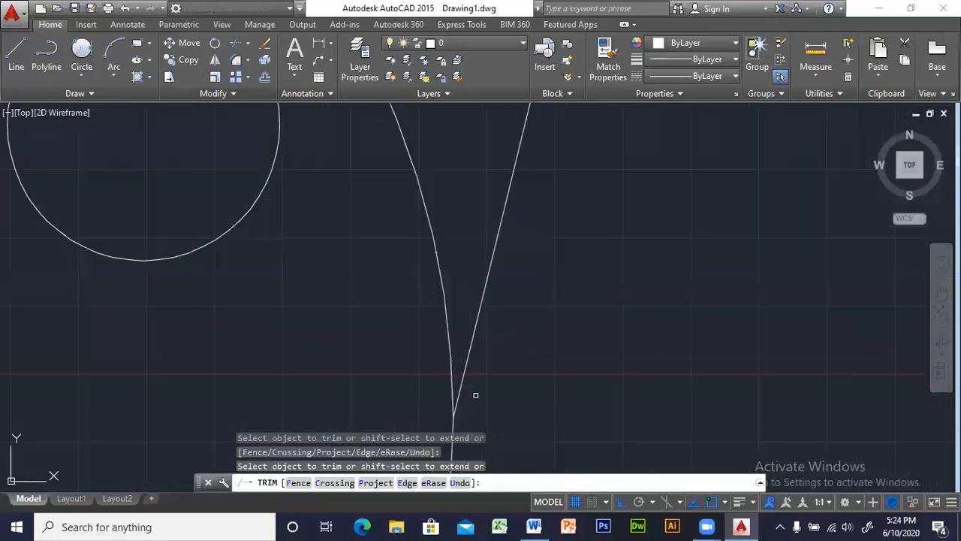
pyautogui.scroll(2, 467, 414)
pyautogui.moveTo(468, 414)
pyautogui.mouseDown(button='middle')
pyautogui.moveTo(558, 302)
pyautogui.moveTo(444, 307)
pyautogui.mouseUp(button='middle')
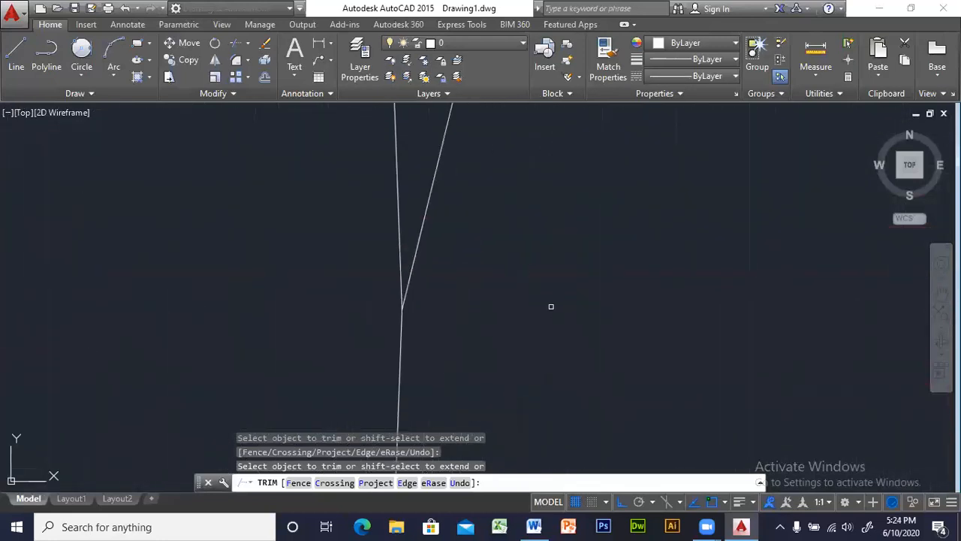
pyautogui.scroll(-5, 551, 306)
pyautogui.moveTo(683, 285); pyautogui.dragTo(628, 385, button='middle')
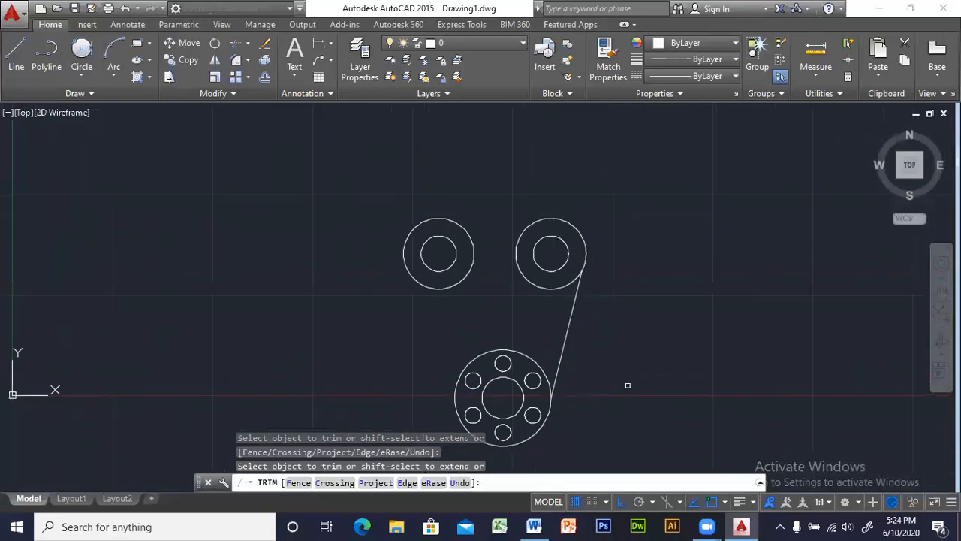
pyautogui.click(550, 379)
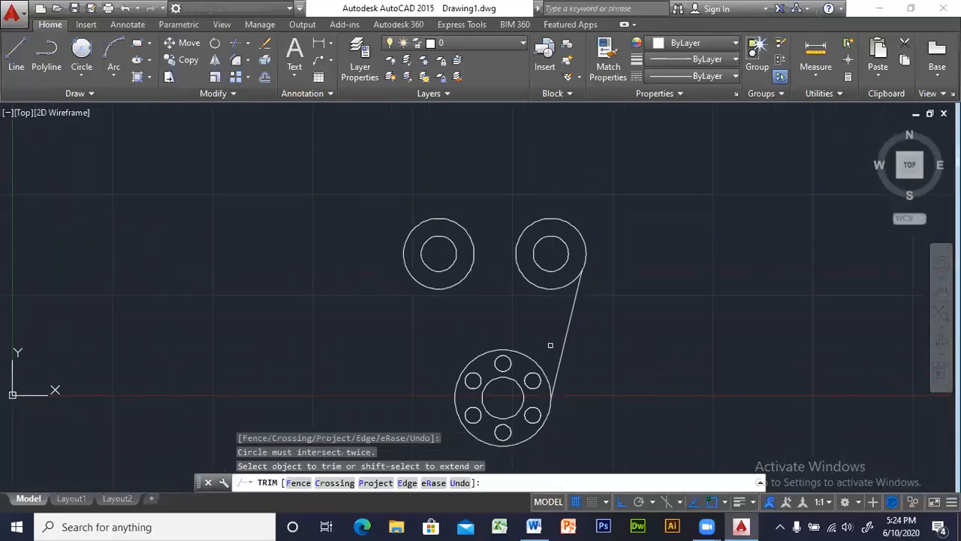
pyautogui.scroll(4, 514, 240)
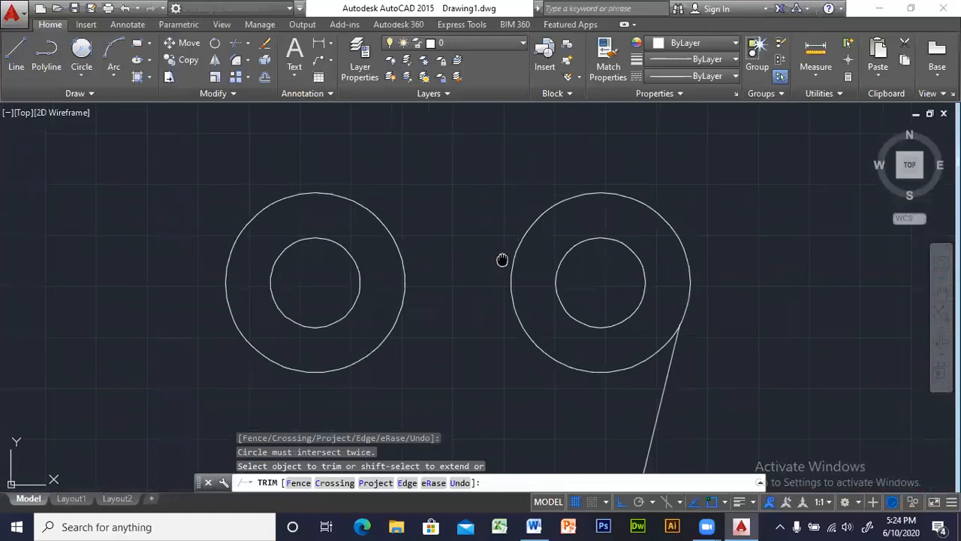
pyautogui.click(297, 255)
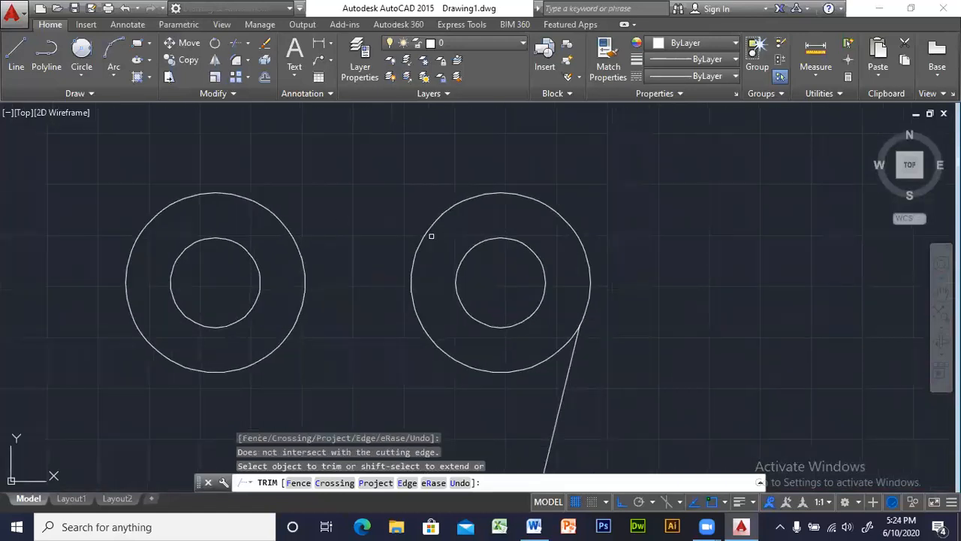
# Check the concave arc in Word, and in AutoCAD draw a tangent-tangent-radius circle of radius 23 touching both upper bosses' outer circles from above
pyautogui.hotkey('alt', 'Tab')
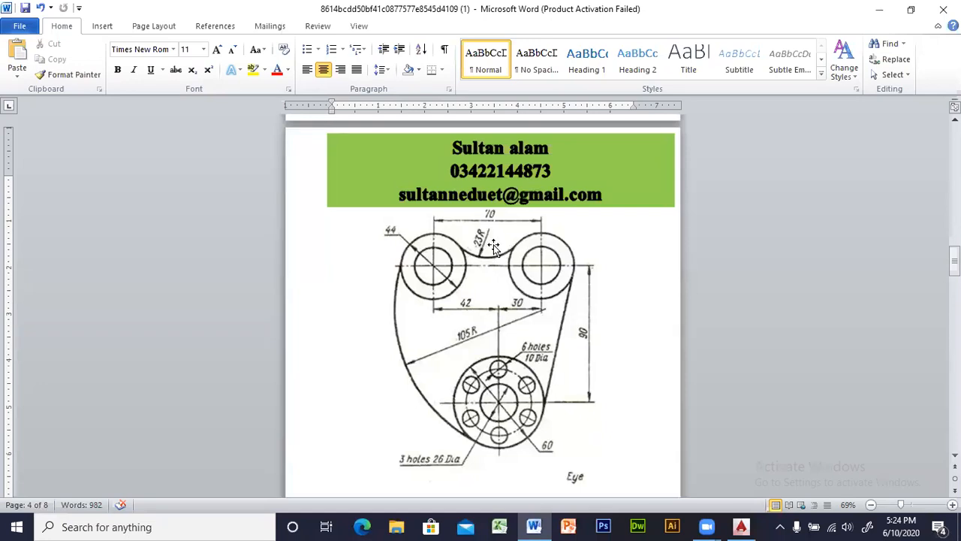
pyautogui.hotkey('alt', 'Tab')
pyautogui.click(406, 270)
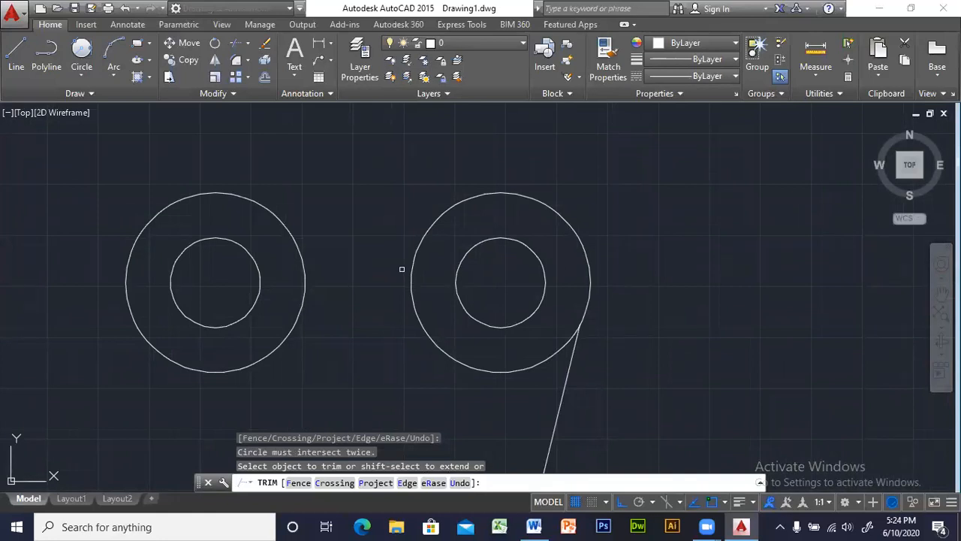
pyautogui.press('Escape')
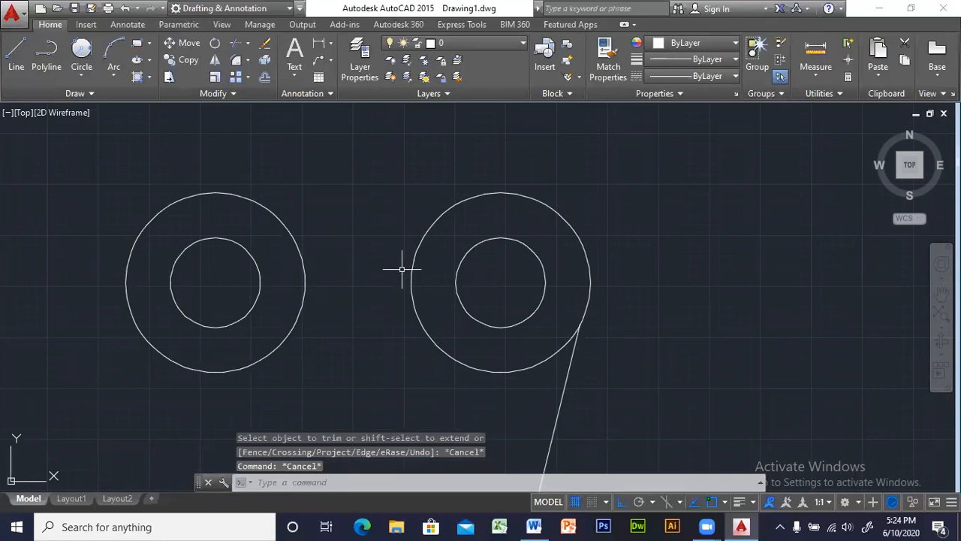
pyautogui.write('c')
pyautogui.press('Return')
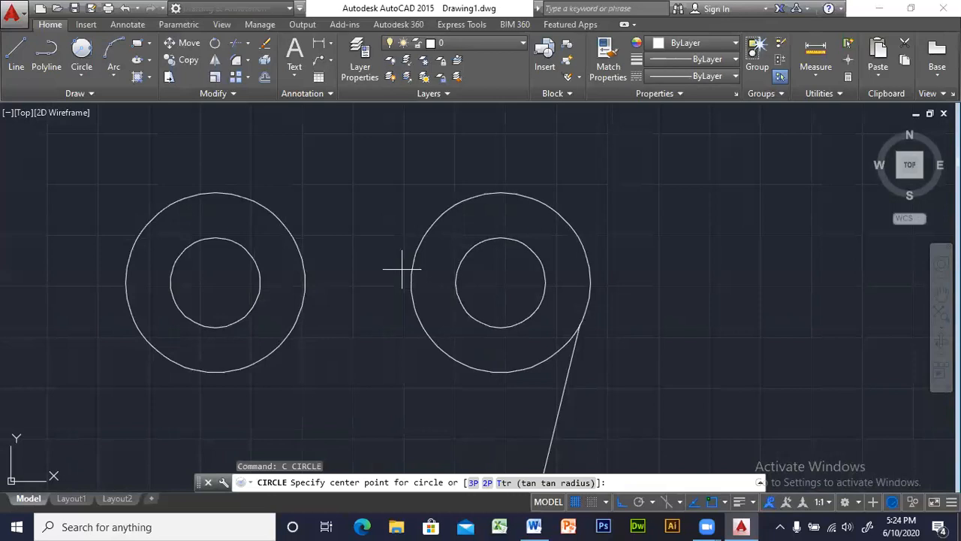
pyautogui.write('t')
pyautogui.press('Return')
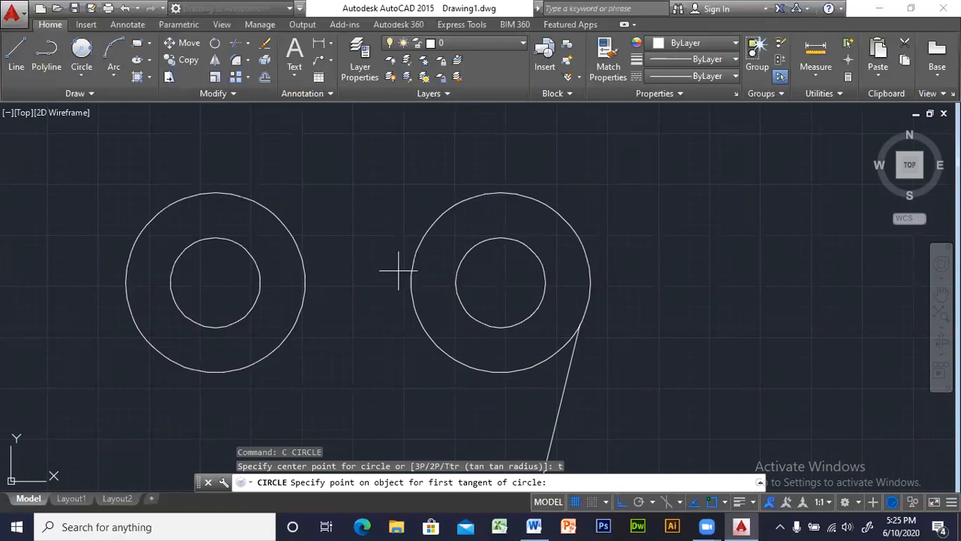
pyautogui.click(247, 197)
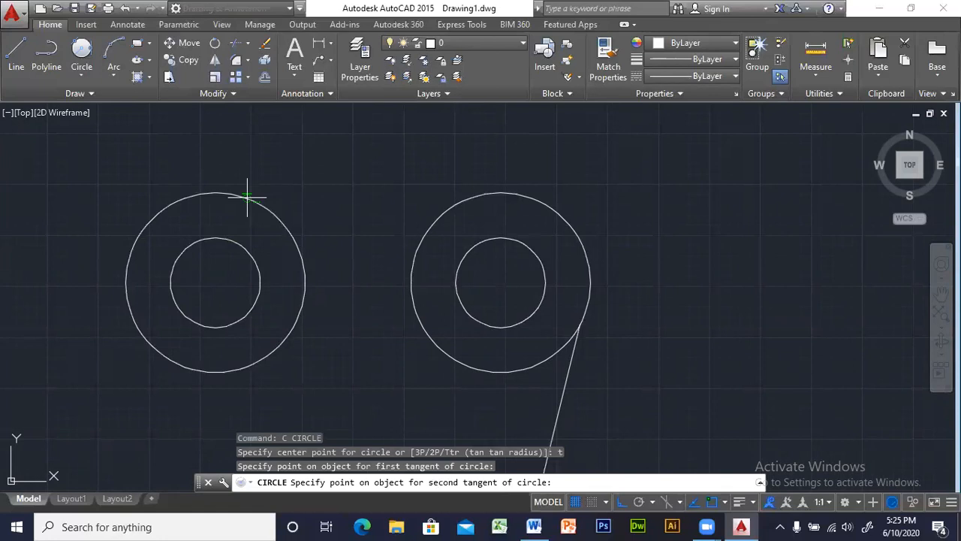
pyautogui.click(456, 203)
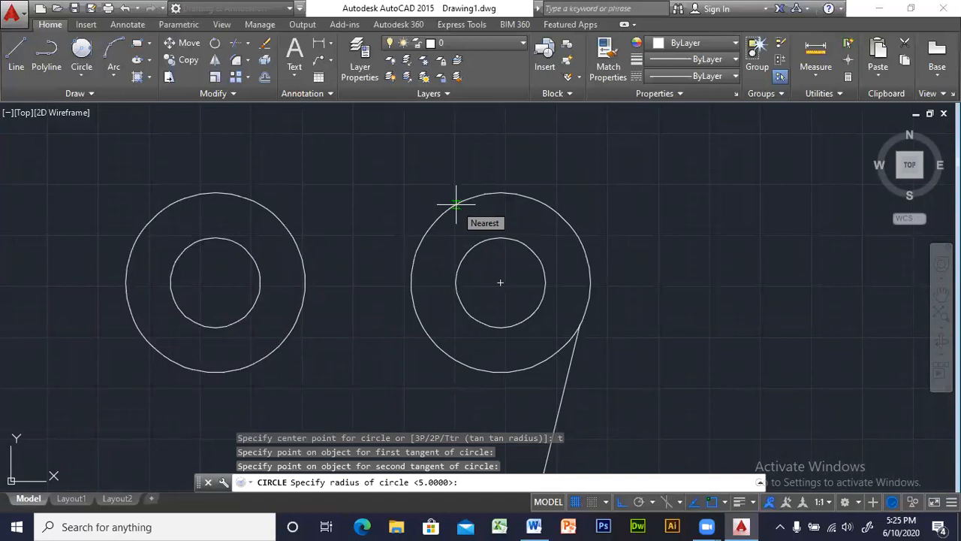
pyautogui.write('23')
pyautogui.press('Return')
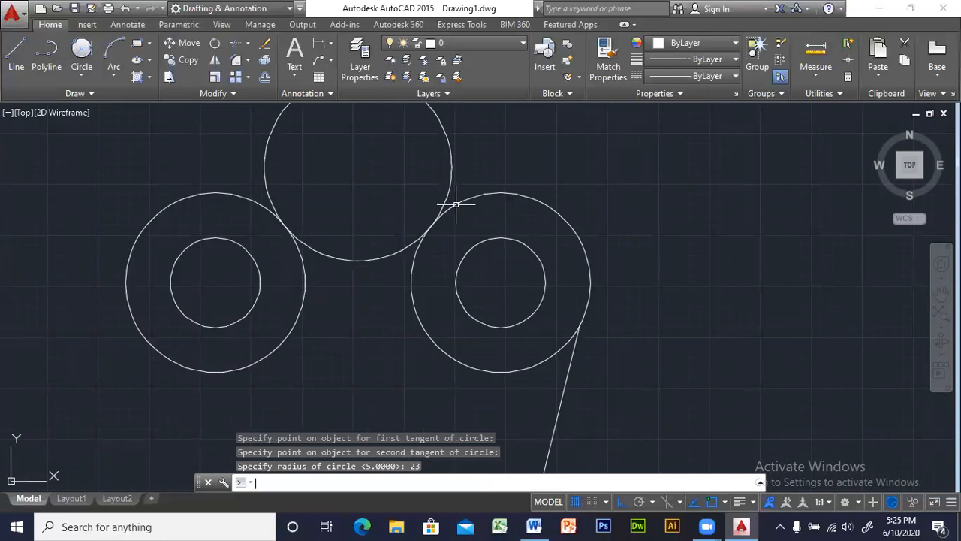
# Trim away the upper part of the 23-radius circle, keeping only the concave arc between the two upper bosses
pyautogui.moveTo(457, 260); pyautogui.dragTo(486, 389, button='middle')
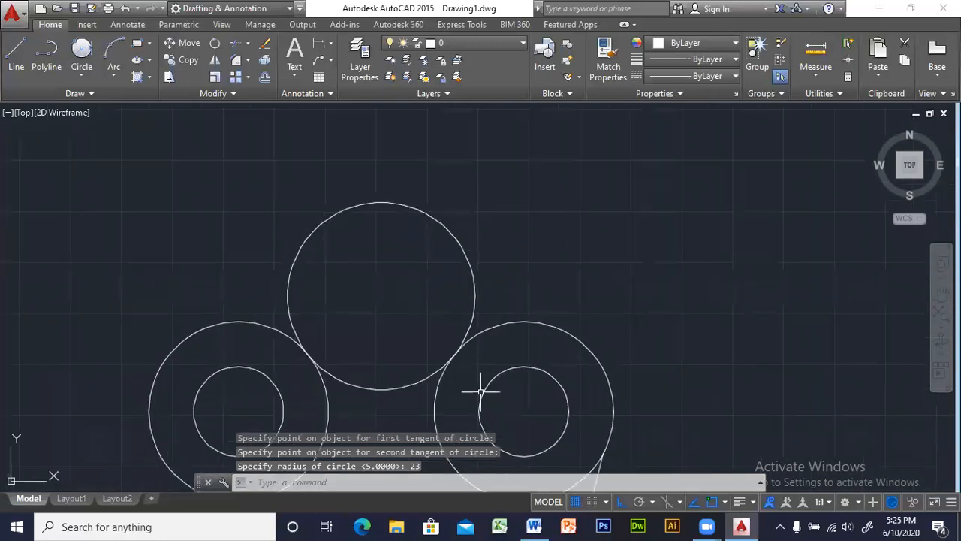
pyautogui.press('Escape')
pyautogui.press('Escape')
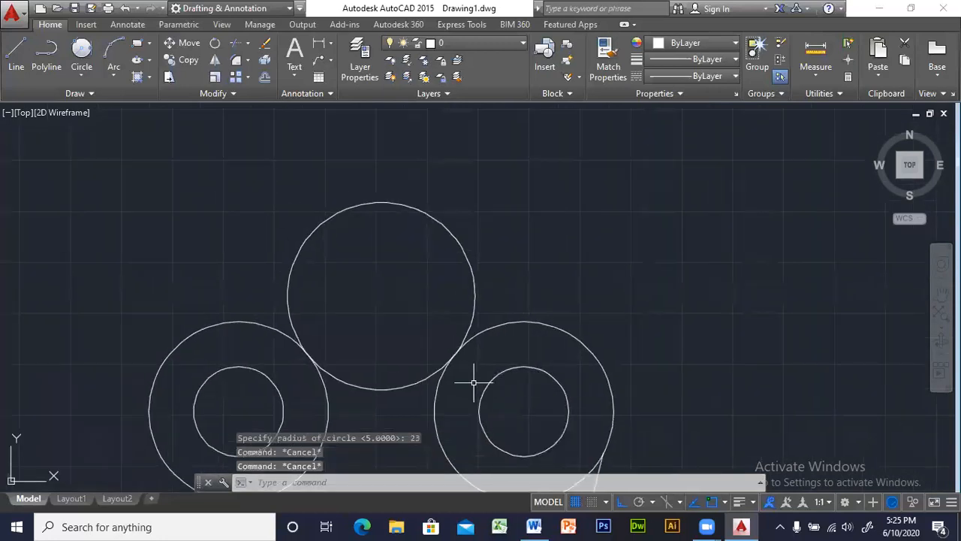
pyautogui.write('tr')
pyautogui.press('Return')
pyautogui.press('Return')
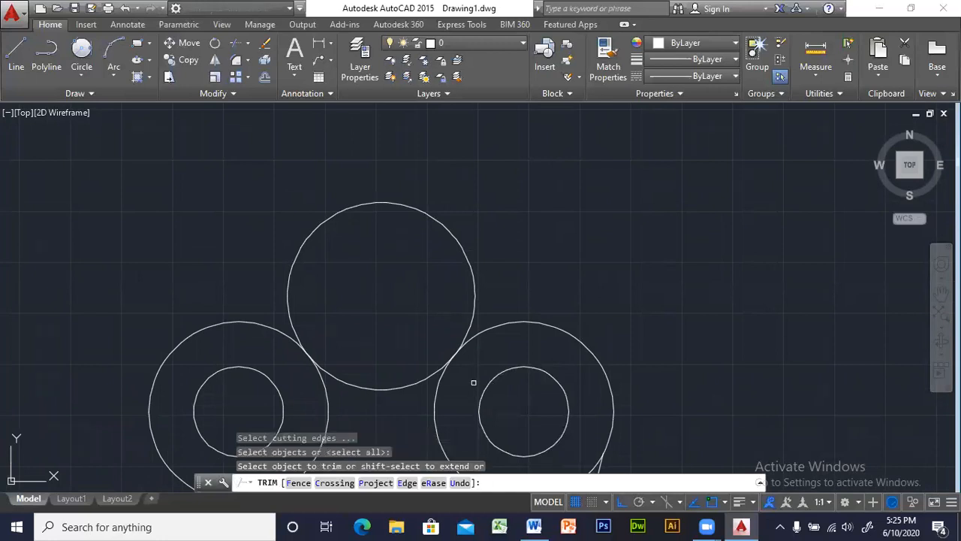
pyautogui.click(485, 386)
pyautogui.click(474, 294)
pyautogui.scroll(-2, 526, 413)
pyautogui.moveTo(523, 441)
pyautogui.mouseDown(button='middle')
pyautogui.moveTo(495, 185)
pyautogui.moveTo(497, 203)
pyautogui.mouseUp(button='middle')
pyautogui.scroll(-2, 499, 210)
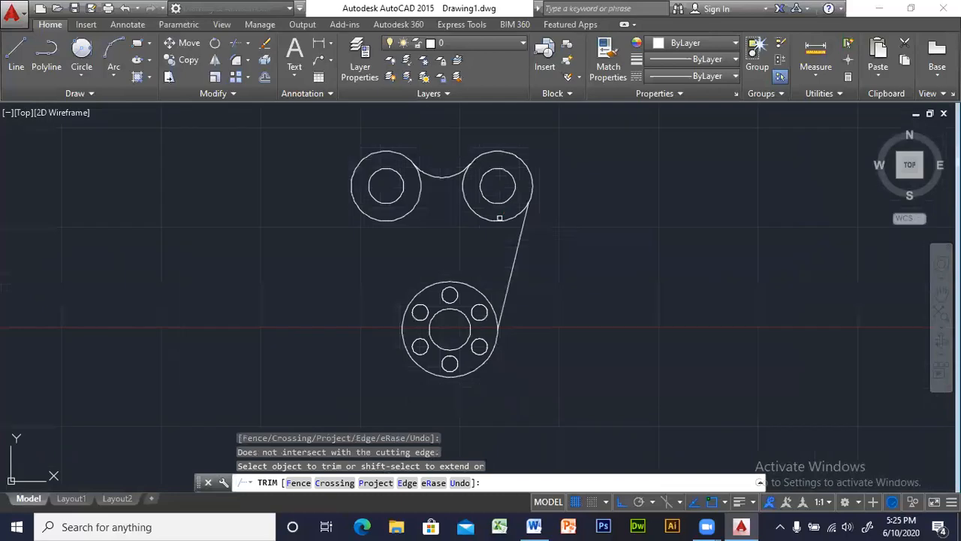
# Check in the Word reference how the left outline arc joins the upper-left boss and the lower boss, and end the trimming in AutoCAD
pyautogui.hotkey('alt', 'Tab')
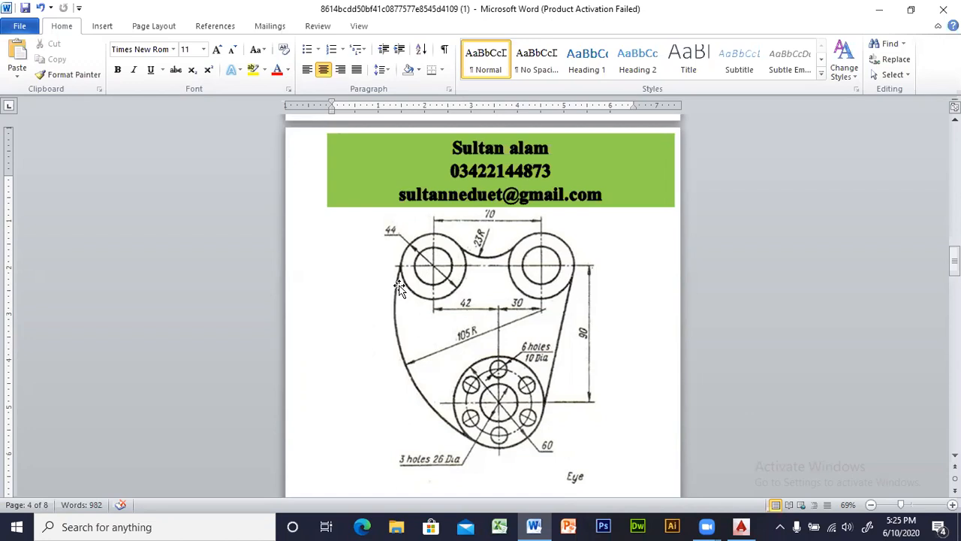
pyautogui.hotkey('alt', 'Tab')
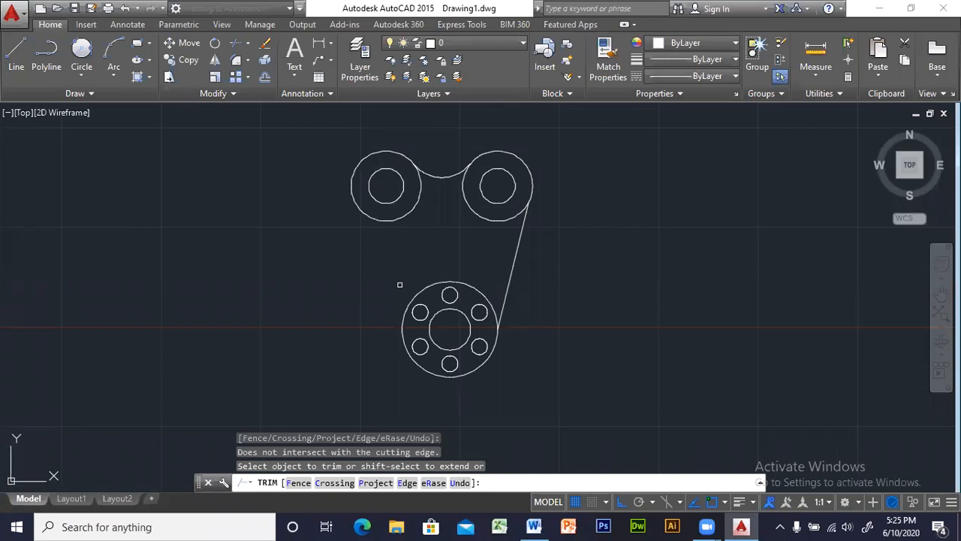
pyautogui.click(367, 217)
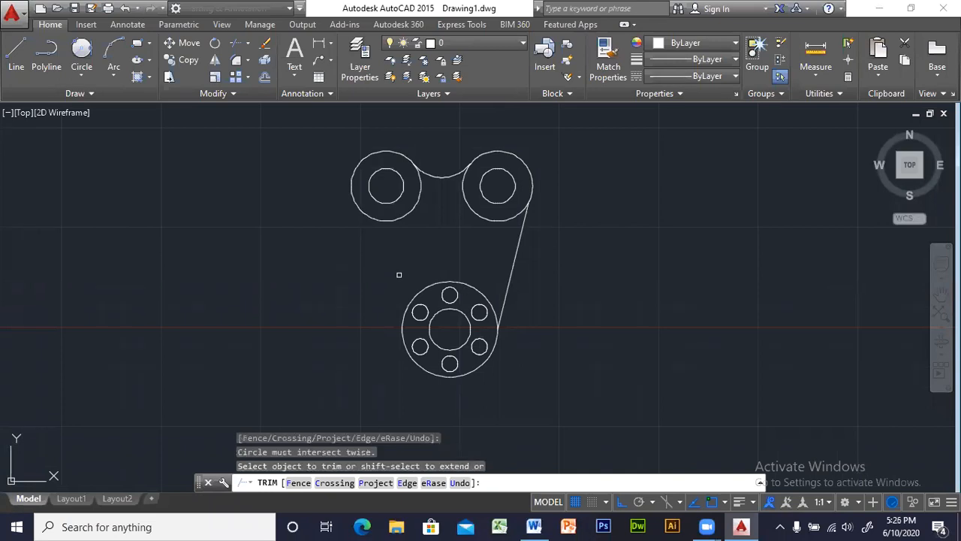
pyautogui.press('Escape')
pyautogui.press('Escape')
pyautogui.press('Escape')
# Draw a tangent-tangent-radius circle of radius 105, per the Word reference, enclosing and touching the upper-left boss's outer circle and the 60-diameter circle
pyautogui.write('c')
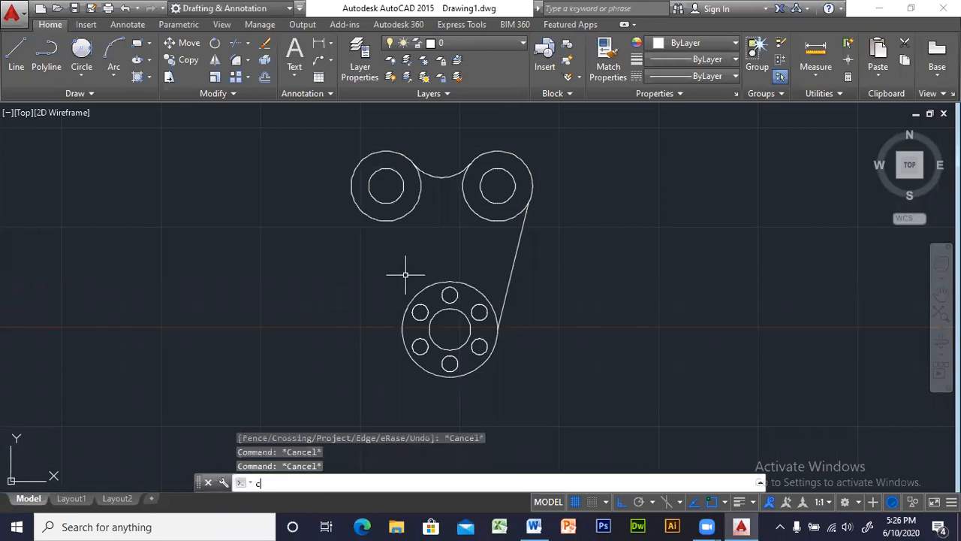
pyautogui.press('Return')
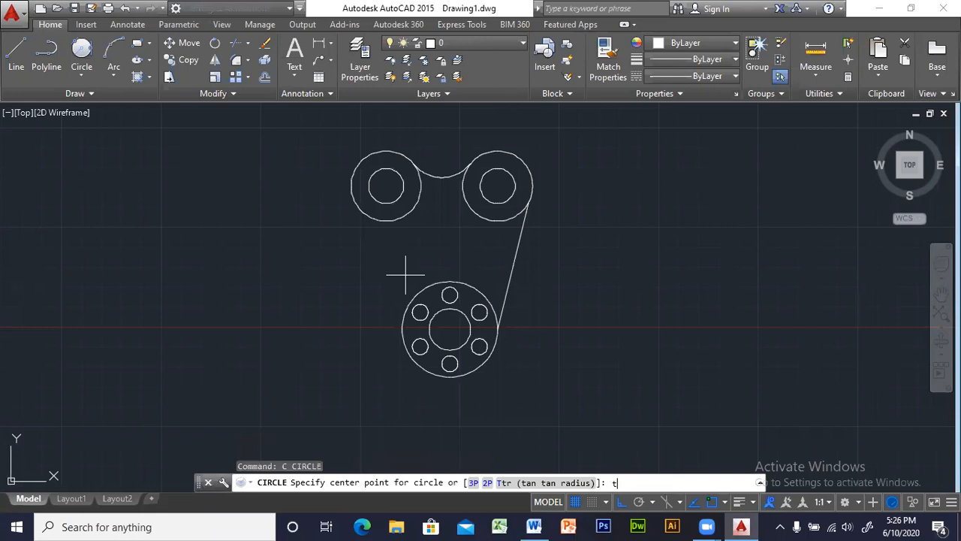
pyautogui.write('t')
pyautogui.press('Return')
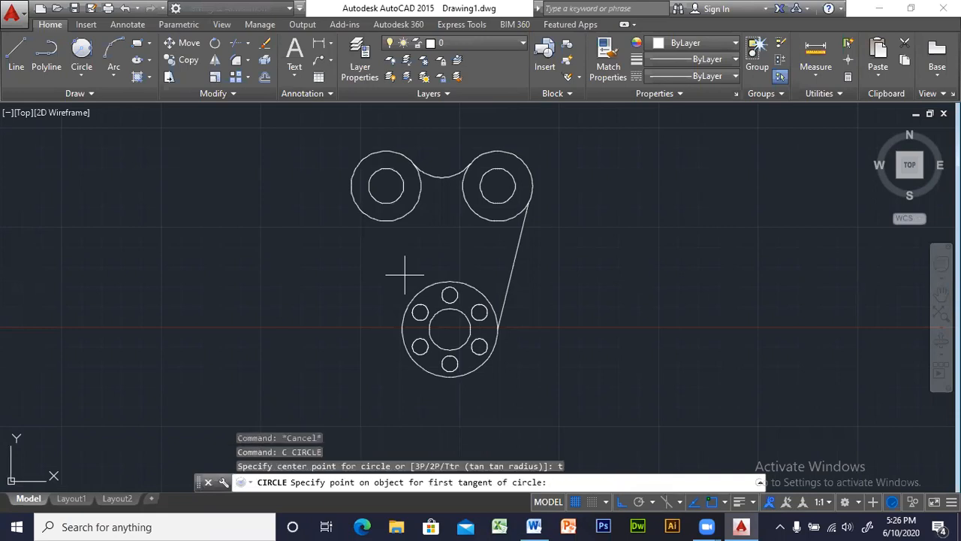
pyautogui.click(350, 194)
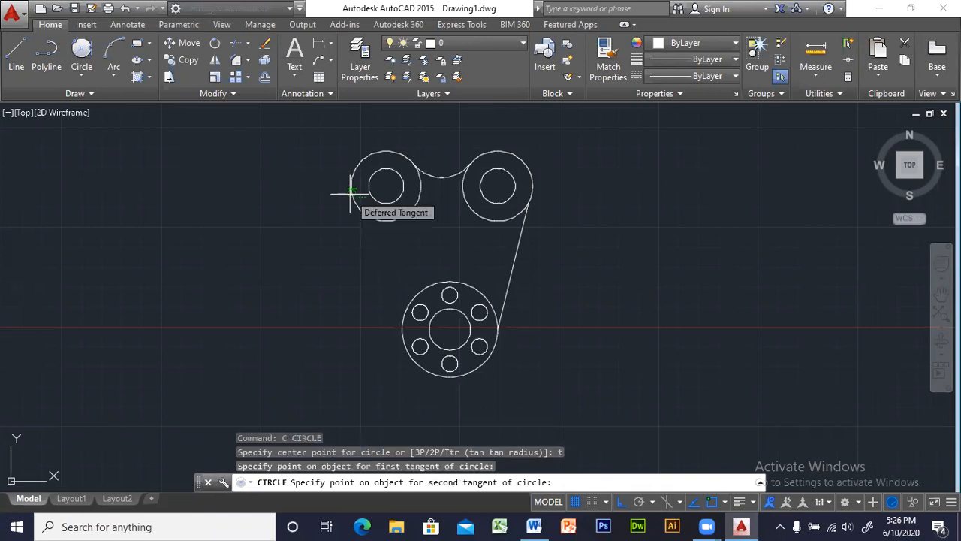
pyautogui.click(409, 359)
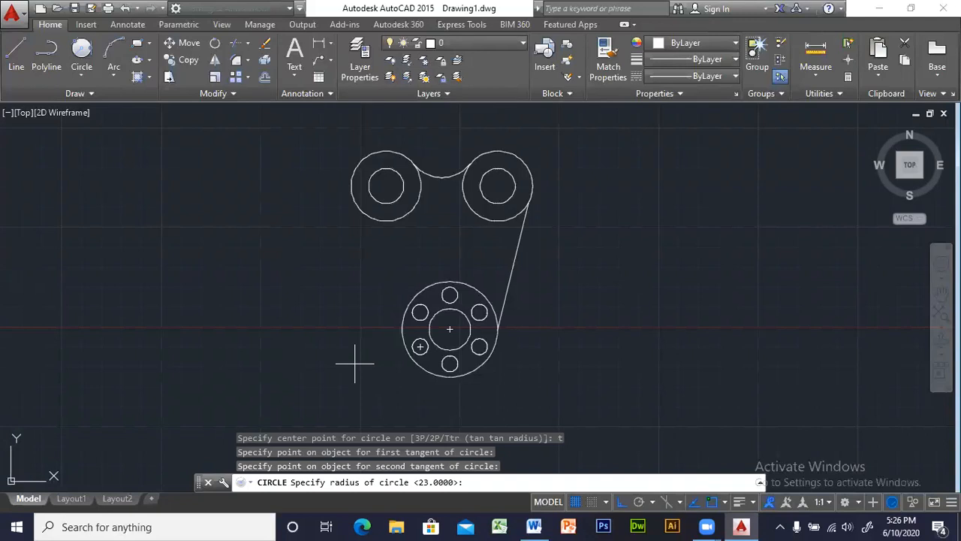
pyautogui.hotkey('alt', 'Tab')
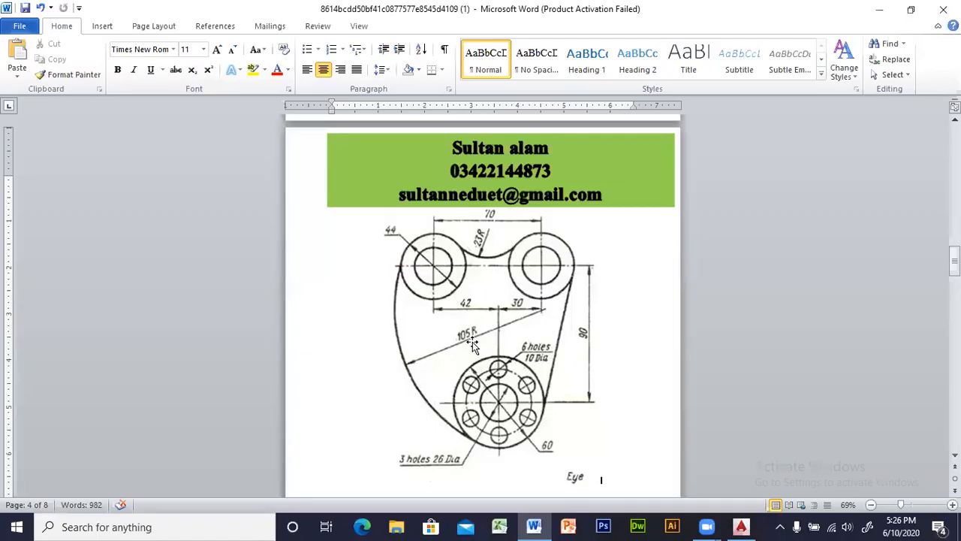
pyautogui.hotkey('alt', 'Tab')
pyautogui.write('105')
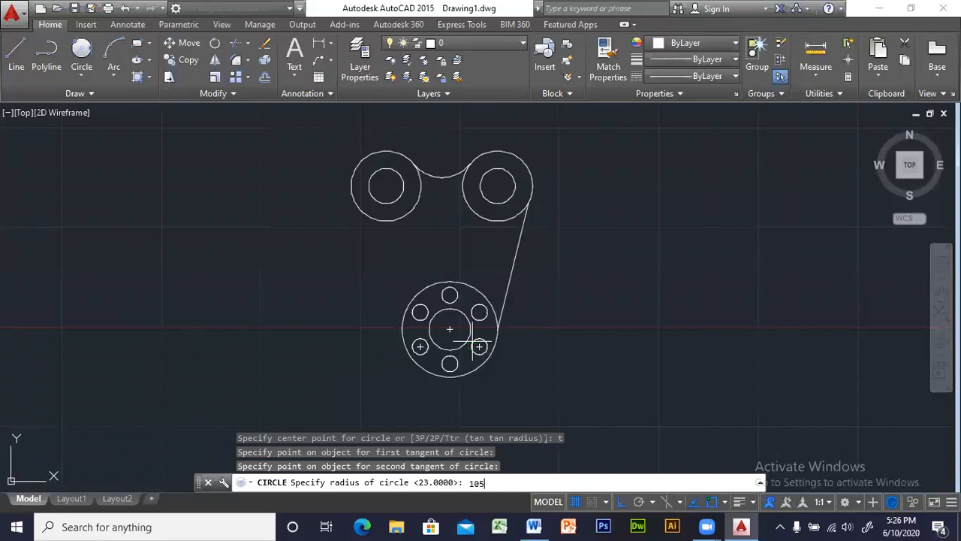
pyautogui.press('Return')
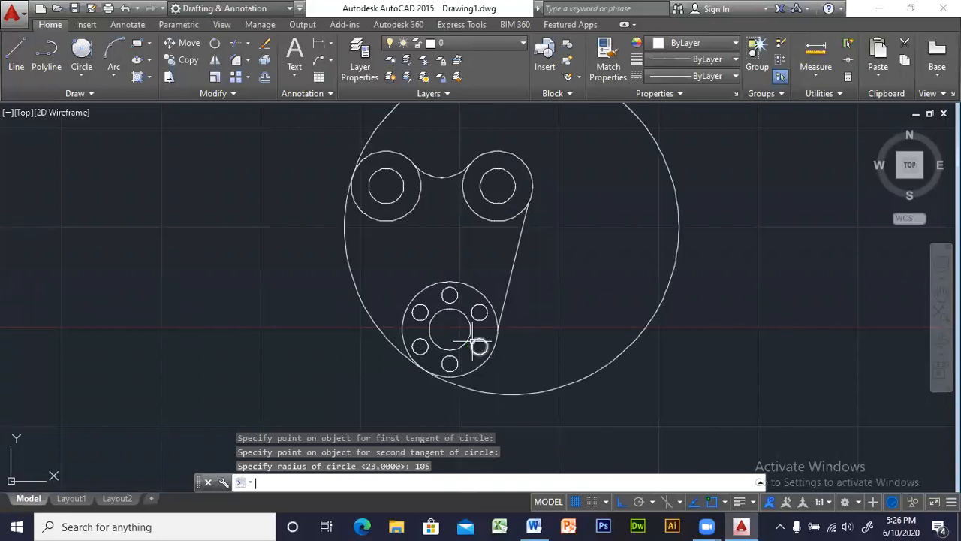
pyautogui.press('Escape')
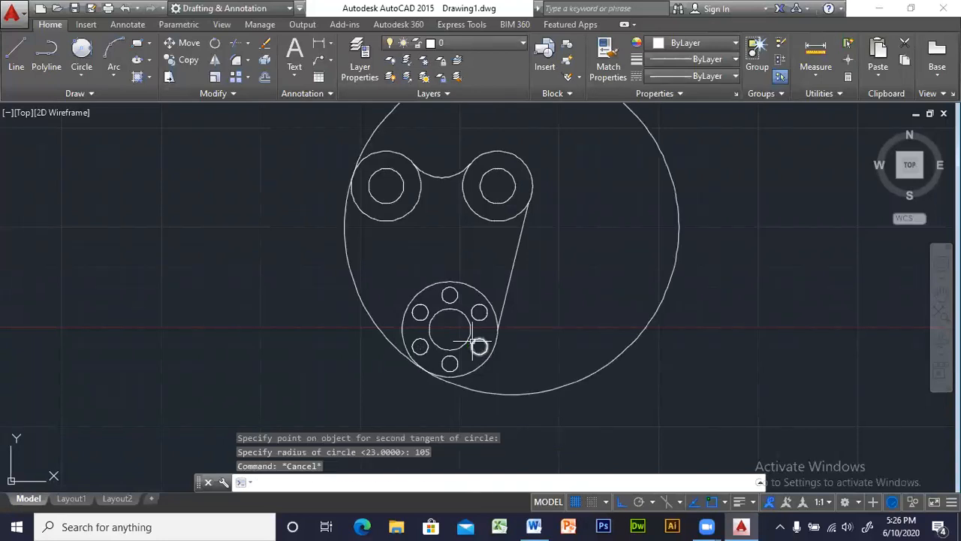
pyautogui.press('Escape')
# Trim away the outer part of the 105-radius circle, keeping only the left outline arc between the upper-left boss and the 60-diameter circle
pyautogui.moveTo(642, 309); pyautogui.dragTo(616, 345, button='middle')
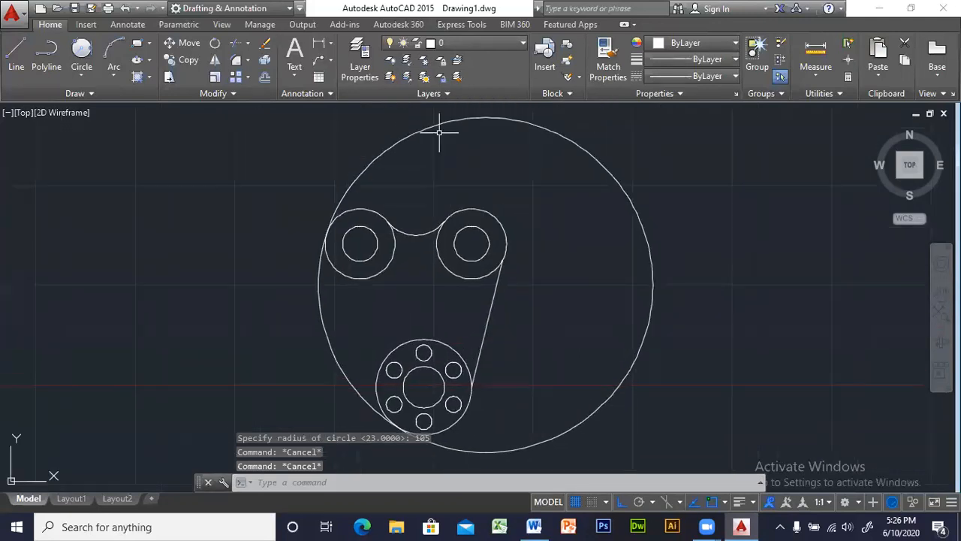
pyautogui.press('Escape')
pyautogui.write('t')
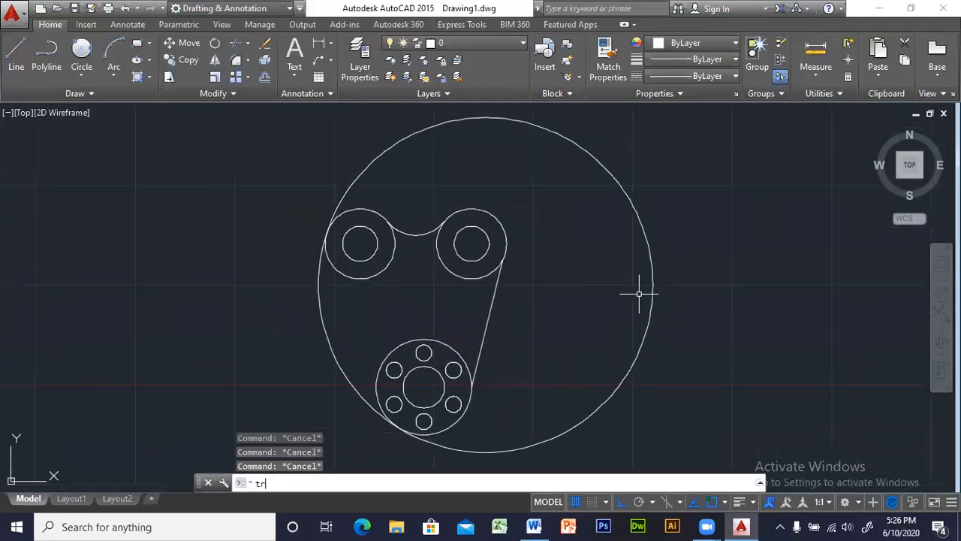
pyautogui.write('r')
pyautogui.press('Return')
pyautogui.press('Return')
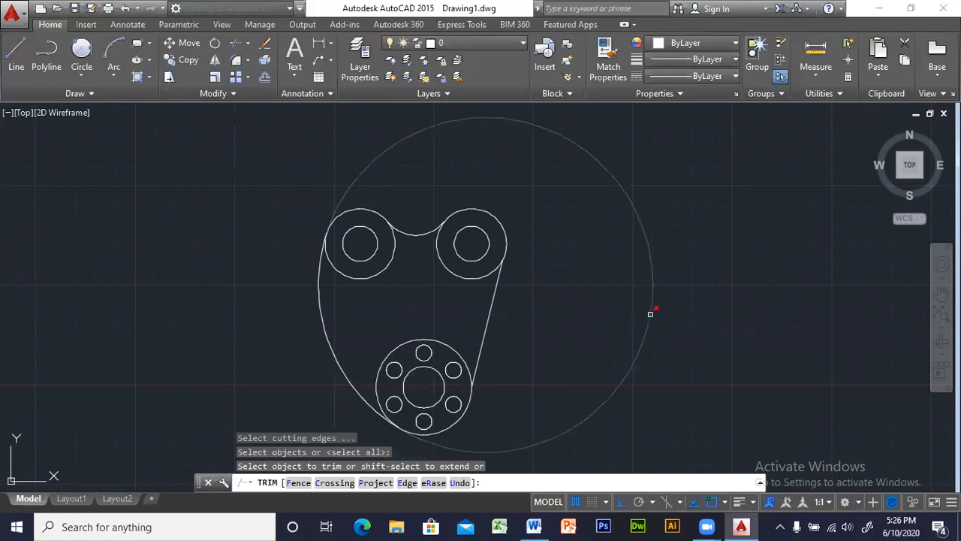
pyautogui.click(651, 316)
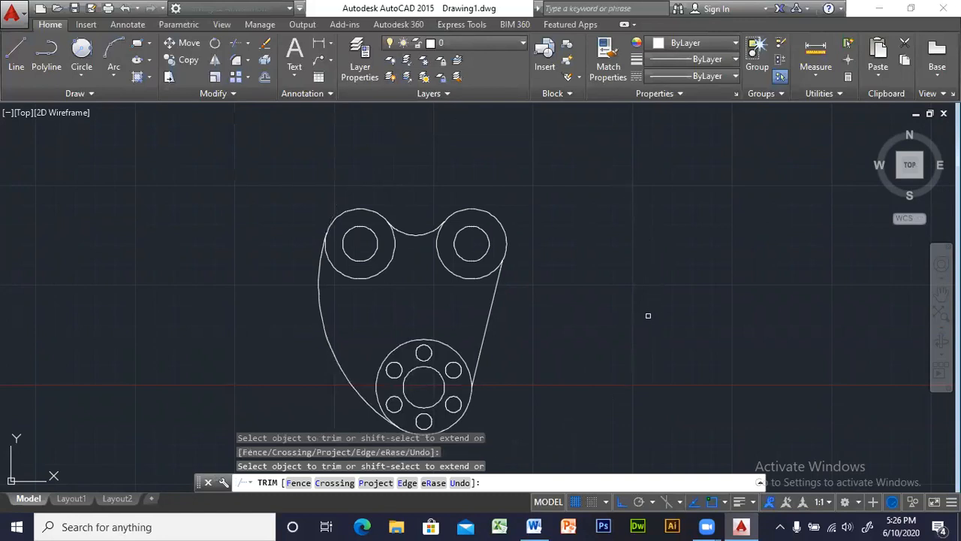
pyautogui.click(497, 348)
pyautogui.moveTo(498, 348); pyautogui.dragTo(557, 305, button='middle')
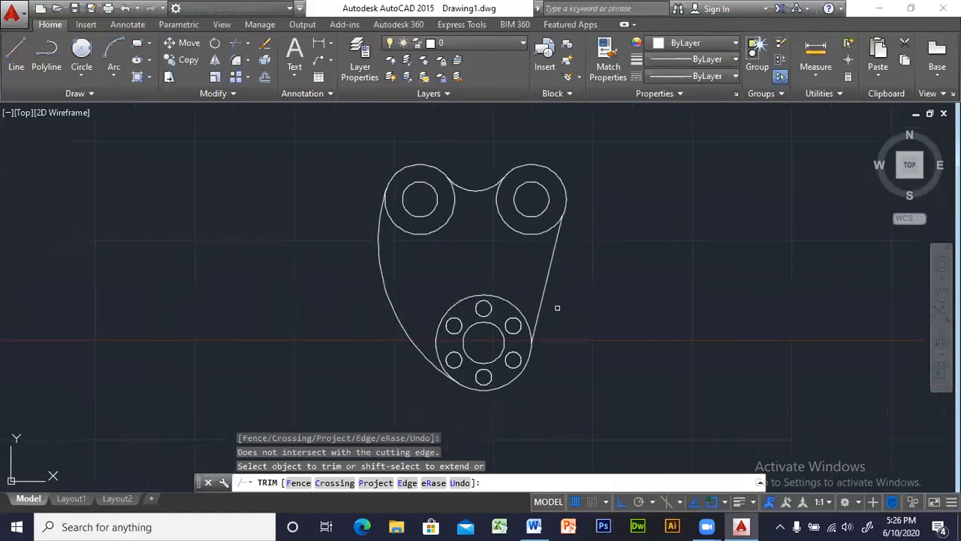
pyautogui.press('Escape')
# Zoom to the extents of the Eye plate and compare its complete outline with the dimensioned reference in Word
pyautogui.write('z')
pyautogui.press('Return')
pyautogui.write('e')
pyautogui.press('Return')
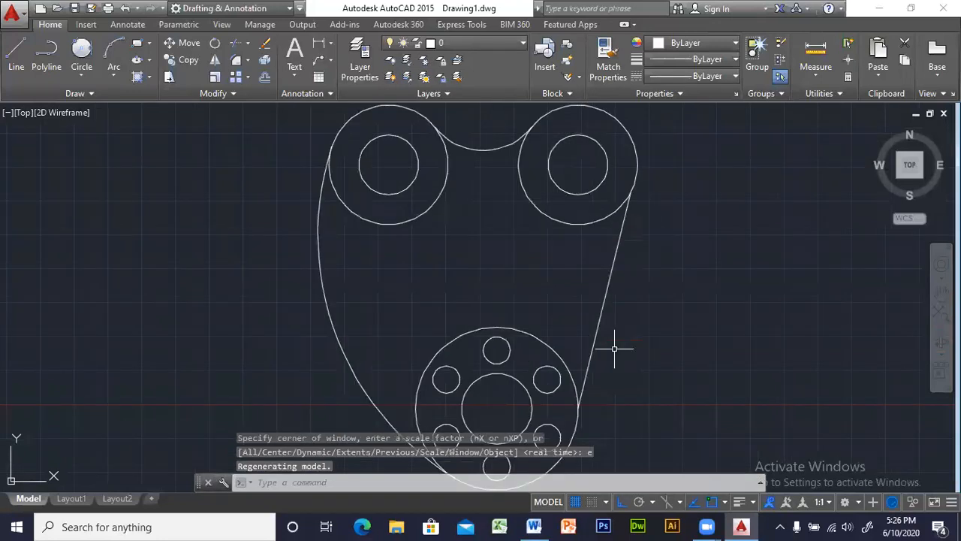
pyautogui.scroll(-2, 733, 393)
pyautogui.moveTo(733, 392); pyautogui.dragTo(650, 348, button='middle')
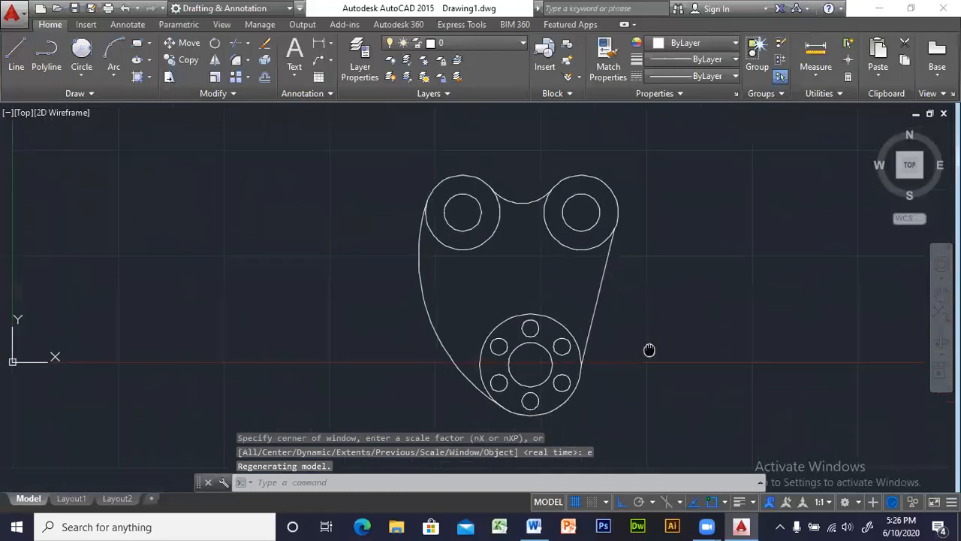
pyautogui.hotkey('alt', 'Tab')
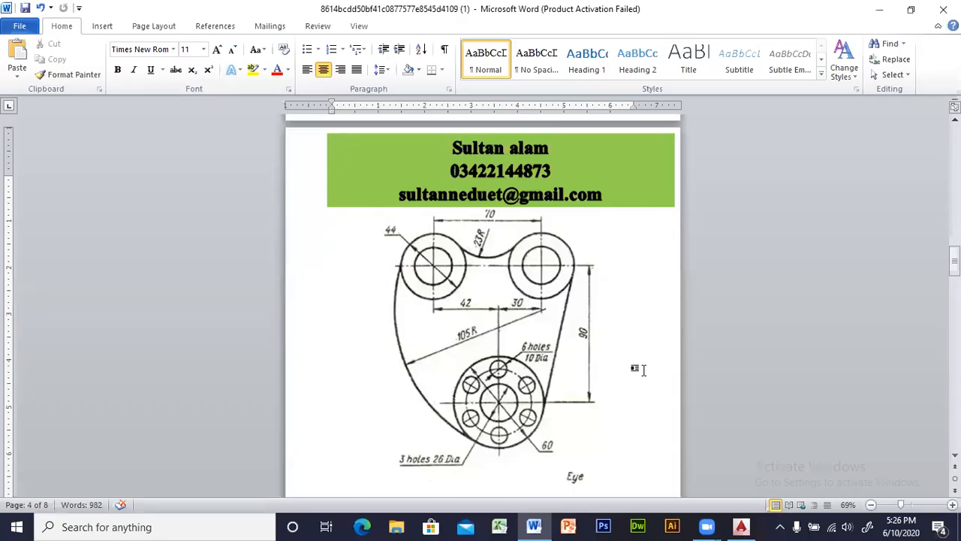
pyautogui.hotkey('alt', 'Tab')
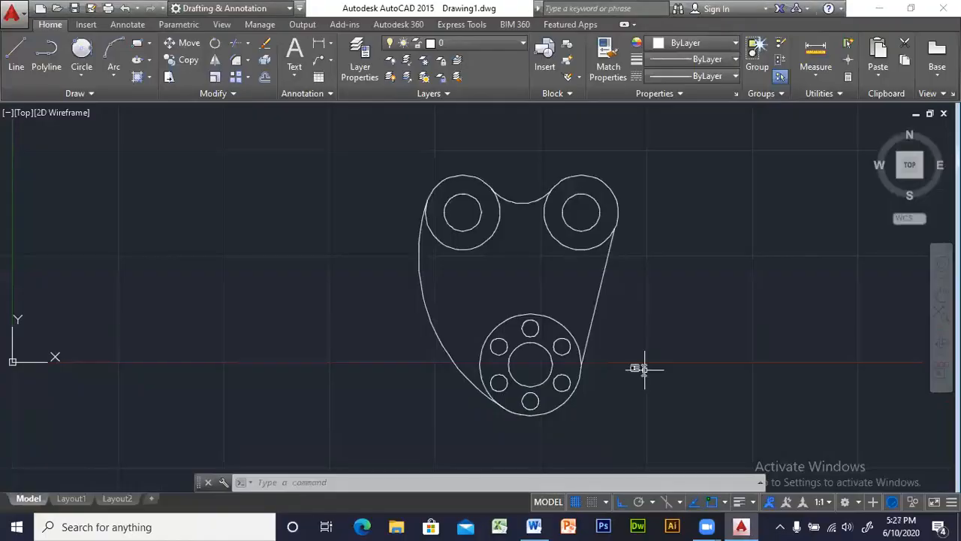
pyautogui.hotkey('alt', 'Tab')
pyautogui.hotkey('alt', 'Tab')
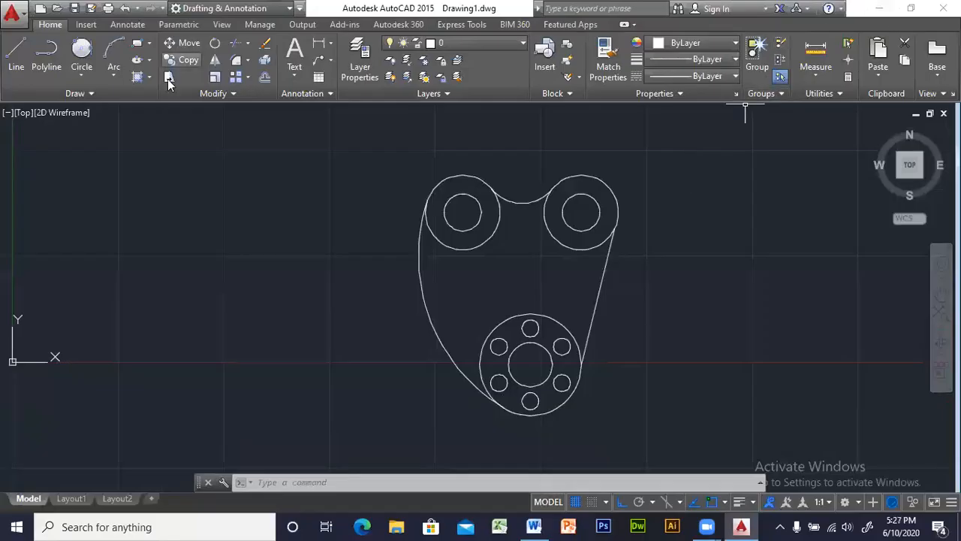
# Restore the AutoCAD window from full screen, narrow it and place it beside the Eye reference drawing in Word
pyautogui.click(911, 7)
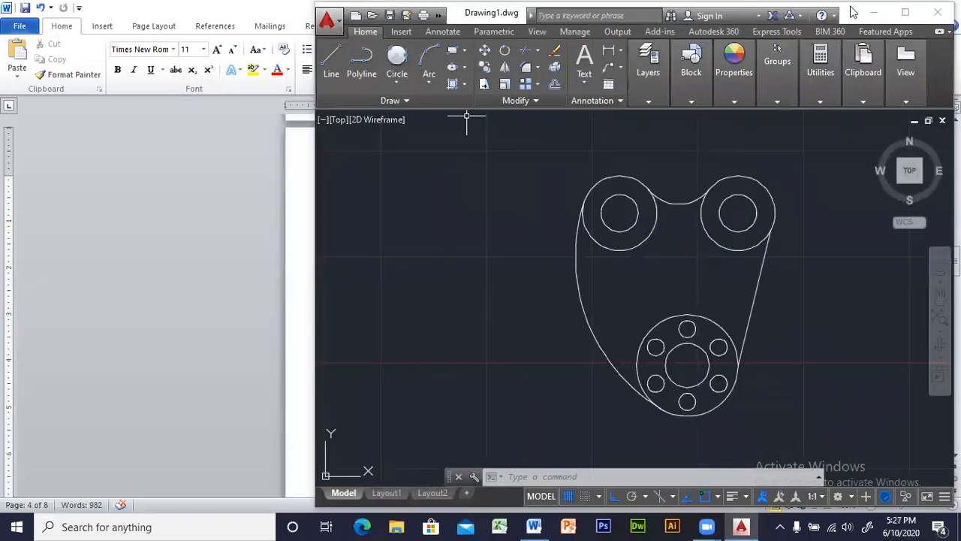
pyautogui.moveTo(858, 15); pyautogui.dragTo(867, 24)
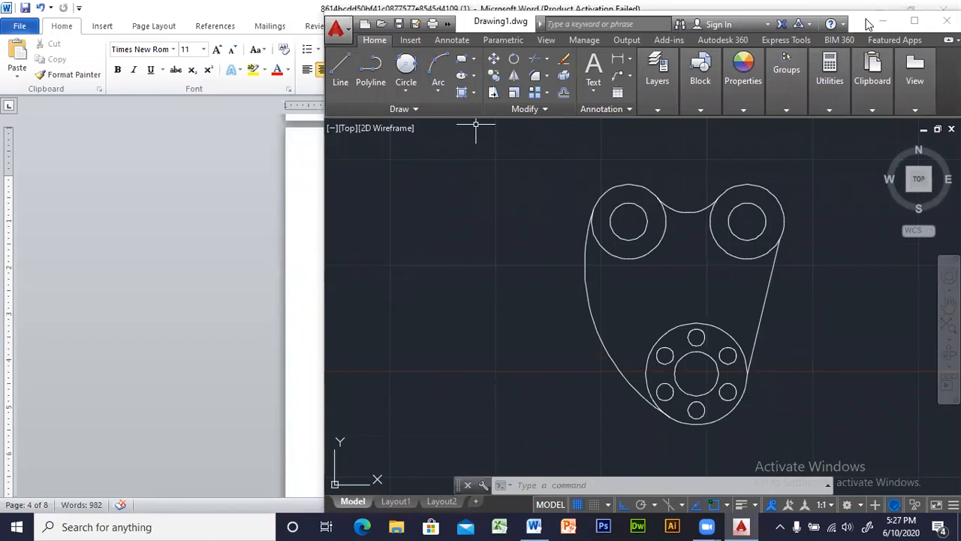
pyautogui.moveTo(867, 24); pyautogui.dragTo(633, 253)
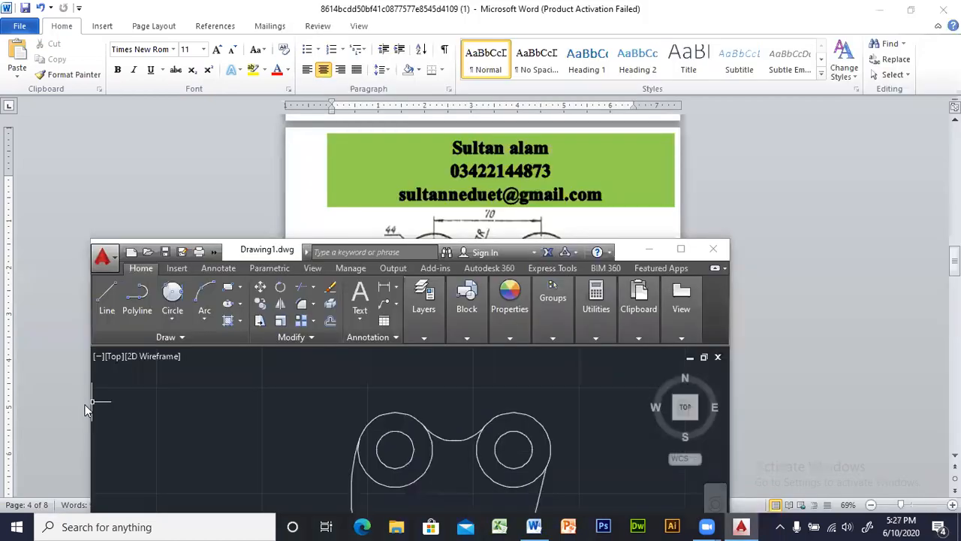
pyautogui.moveTo(89, 403); pyautogui.dragTo(316, 402)
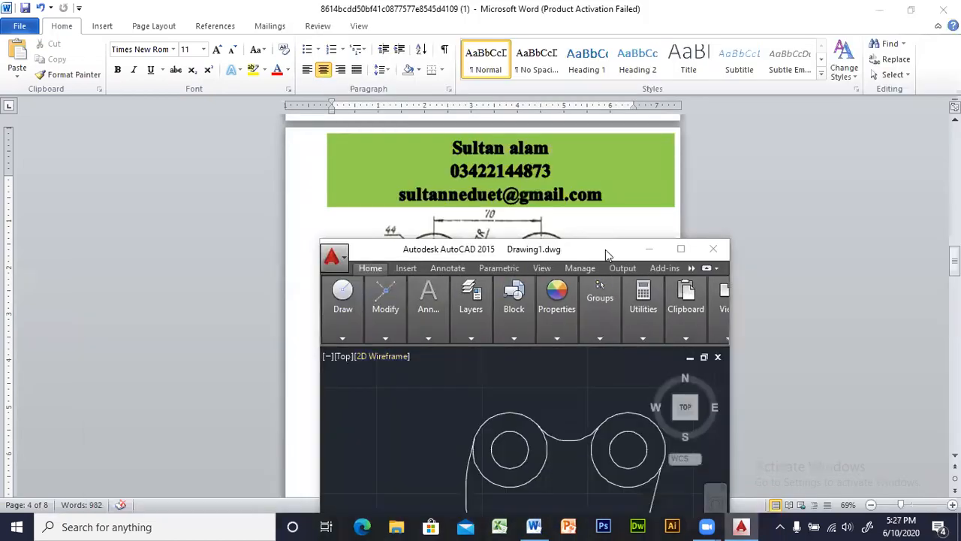
pyautogui.moveTo(633, 252); pyautogui.dragTo(911, 131)
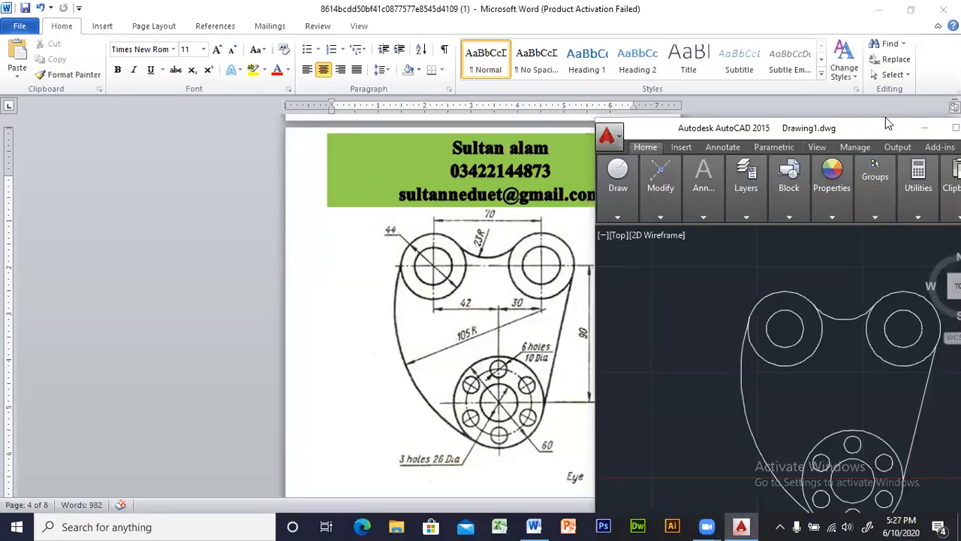
pyautogui.moveTo(885, 119); pyautogui.dragTo(893, 51)
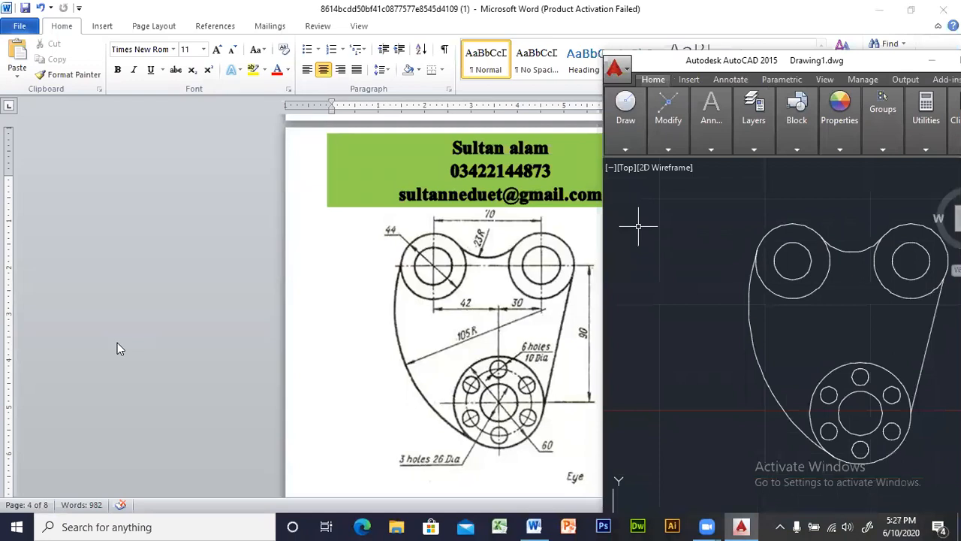